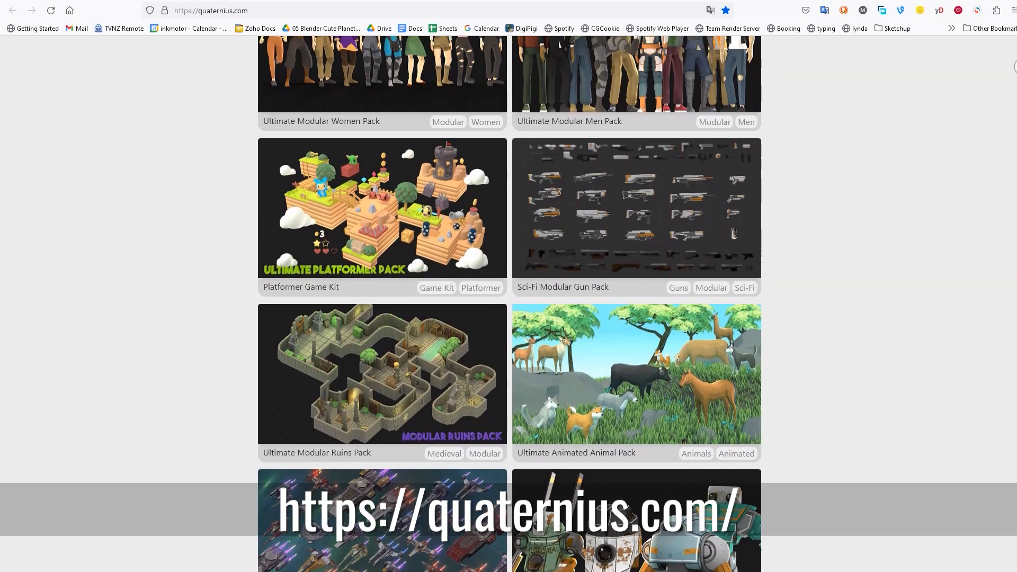
Browse the free model packs on quaternius.com, from the platformer and modular packs to the tree and turret packs
{"action": "scroll", "coordinate": [509, 302], "scroll_direction": "down", "scroll_amount": 3}
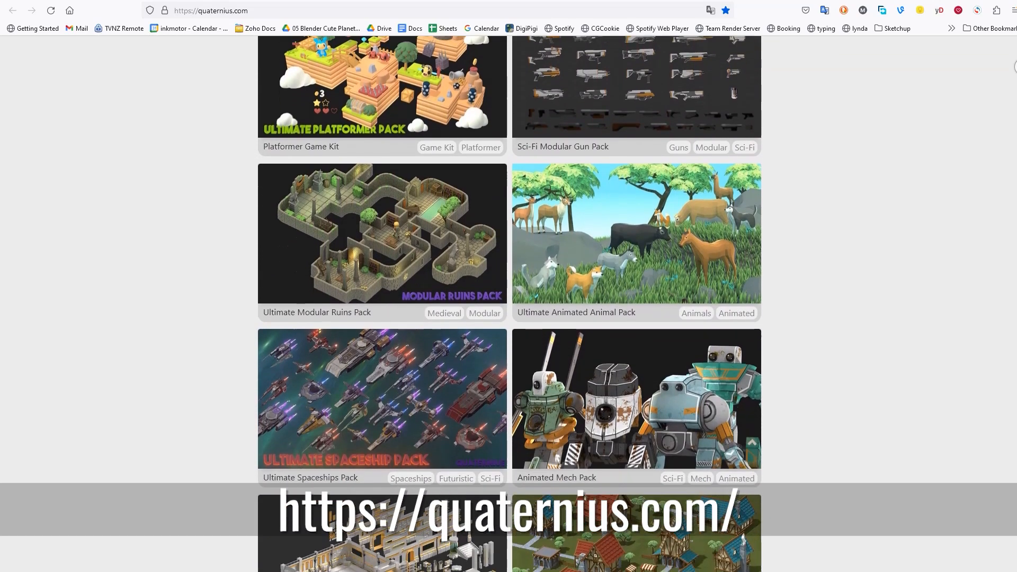
{"action": "scroll", "coordinate": [509, 302], "scroll_direction": "down", "scroll_amount": 3}
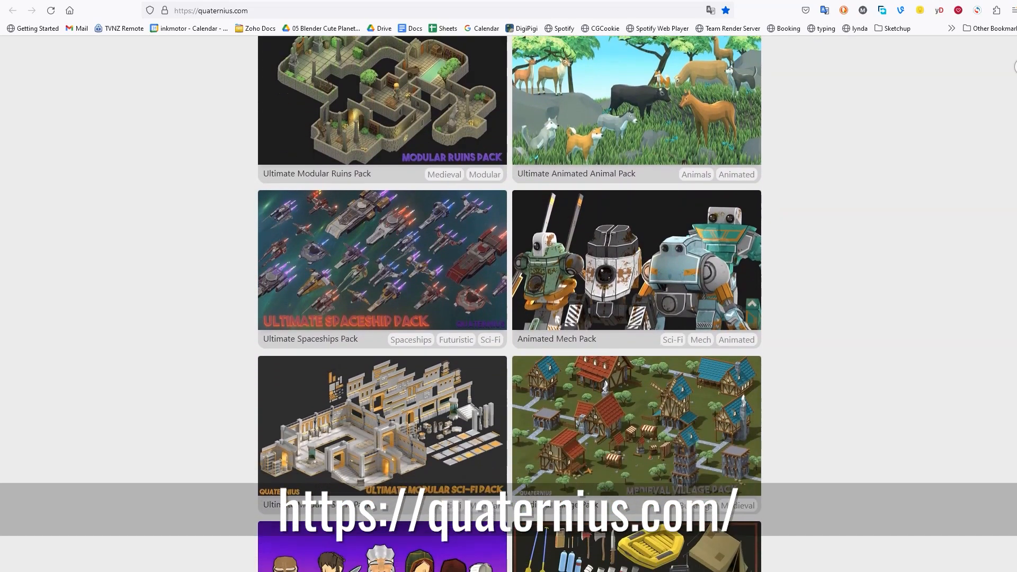
{"action": "scroll", "coordinate": [509, 302], "scroll_direction": "down", "scroll_amount": 3}
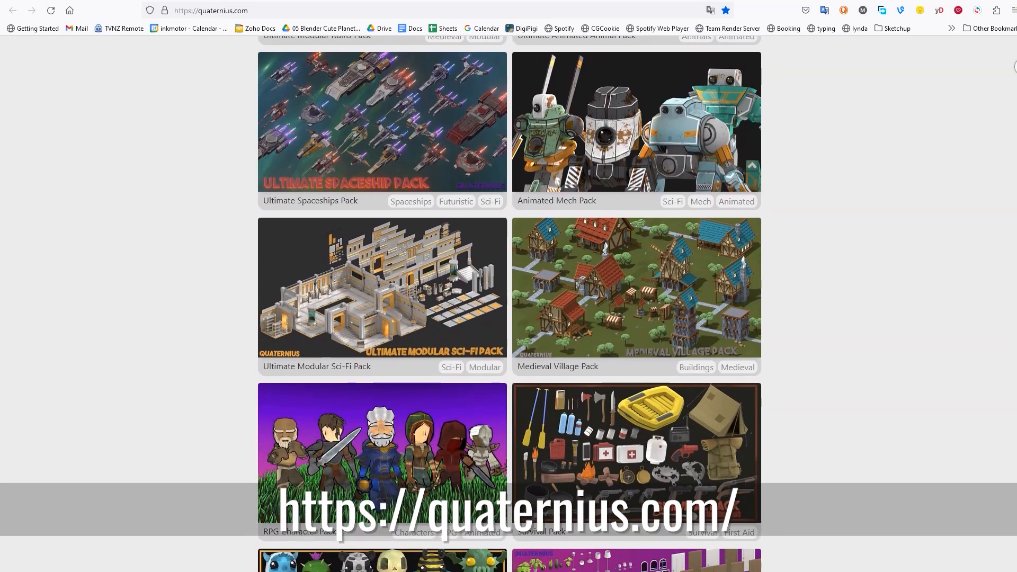
{"action": "scroll", "coordinate": [509, 302], "scroll_direction": "down", "scroll_amount": 3}
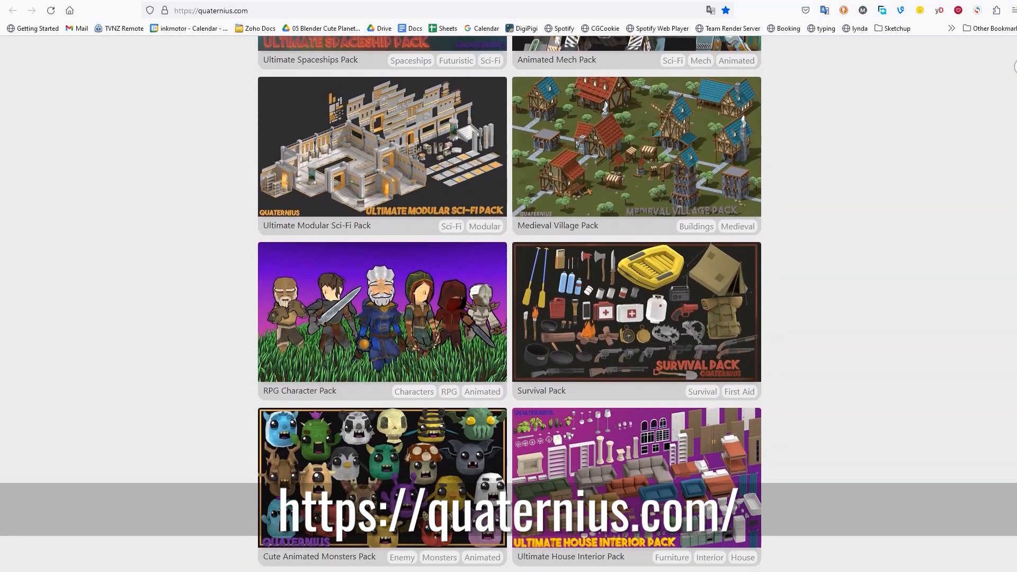
{"action": "scroll", "coordinate": [509, 302], "scroll_direction": "down", "scroll_amount": 3}
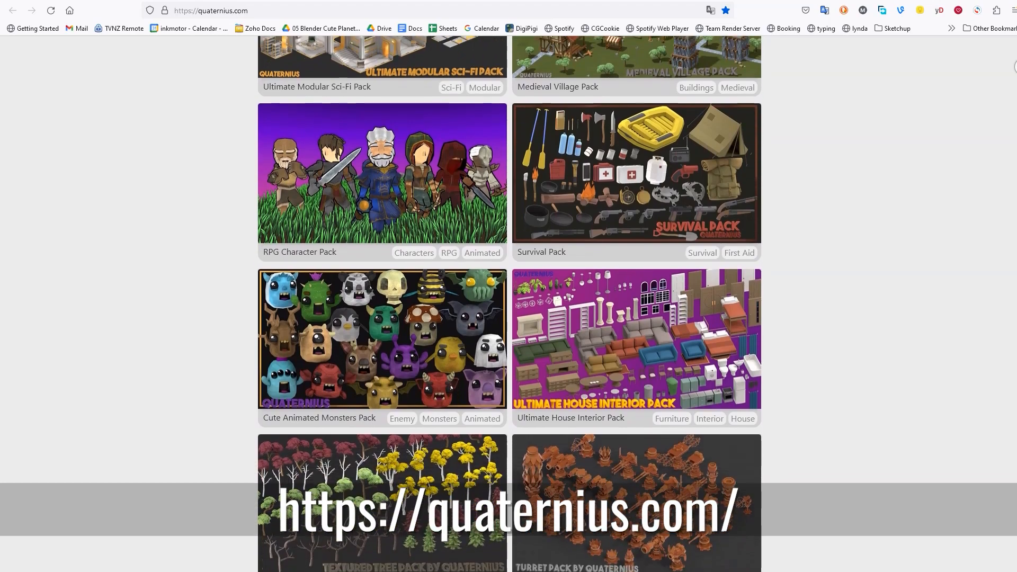
{"action": "scroll", "coordinate": [509, 302], "scroll_direction": "down", "scroll_amount": 3}
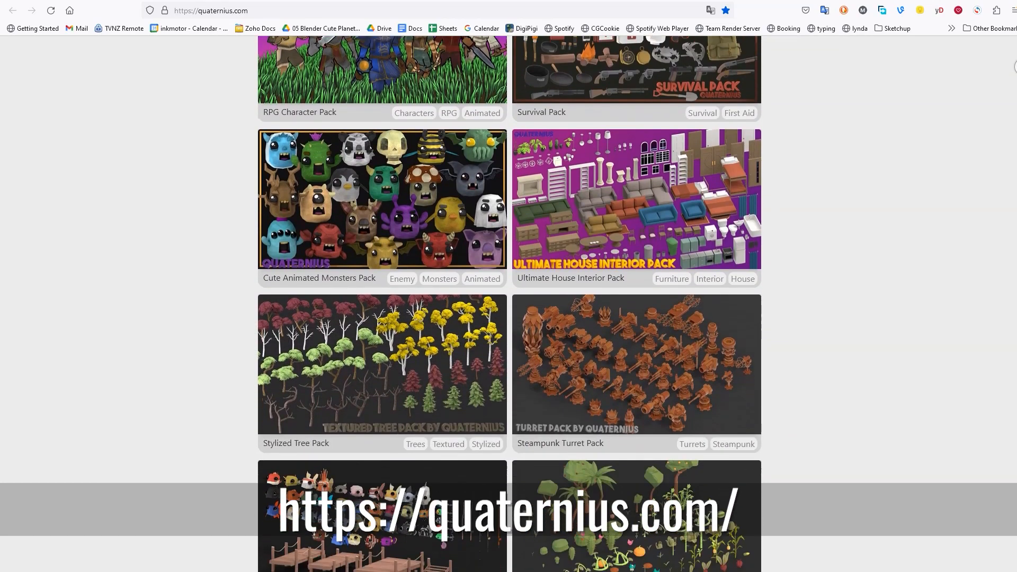
{"action": "scroll", "coordinate": [509, 302], "scroll_direction": "down", "scroll_amount": 2}
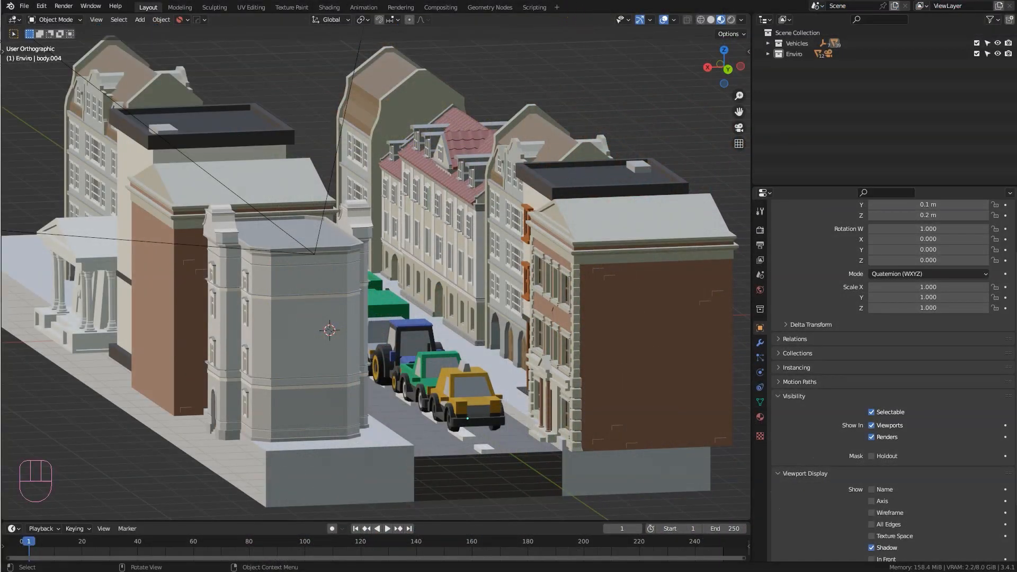
View the street scene through the scene camera and deselect all objects
{"action": "left_click", "coordinate": [468, 388]}
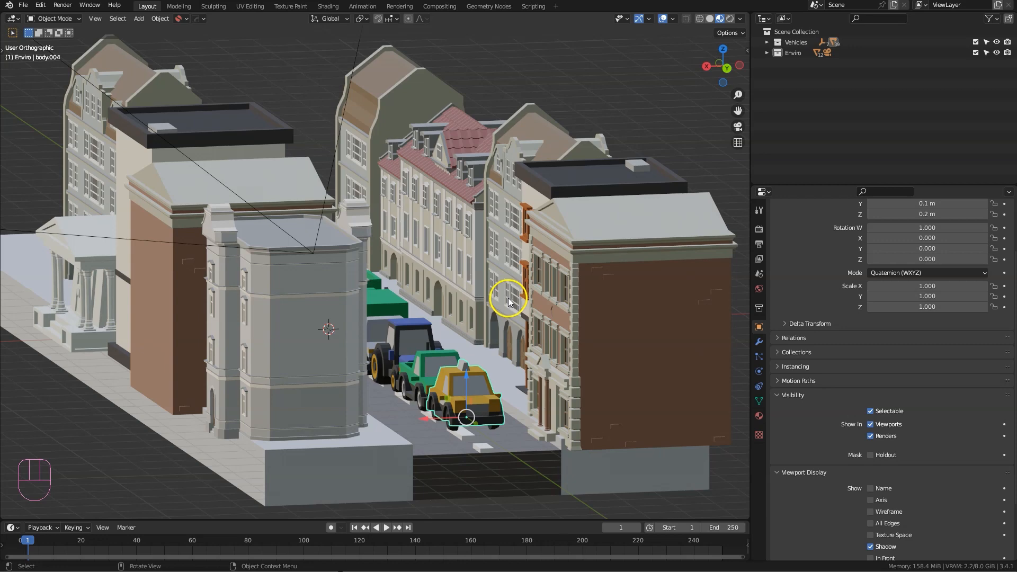
{"action": "key", "text": "KP_0"}
{"action": "middle_click_drag", "start_coordinate": [555, 233], "coordinate": [597, 125], "text": "ctrl"}
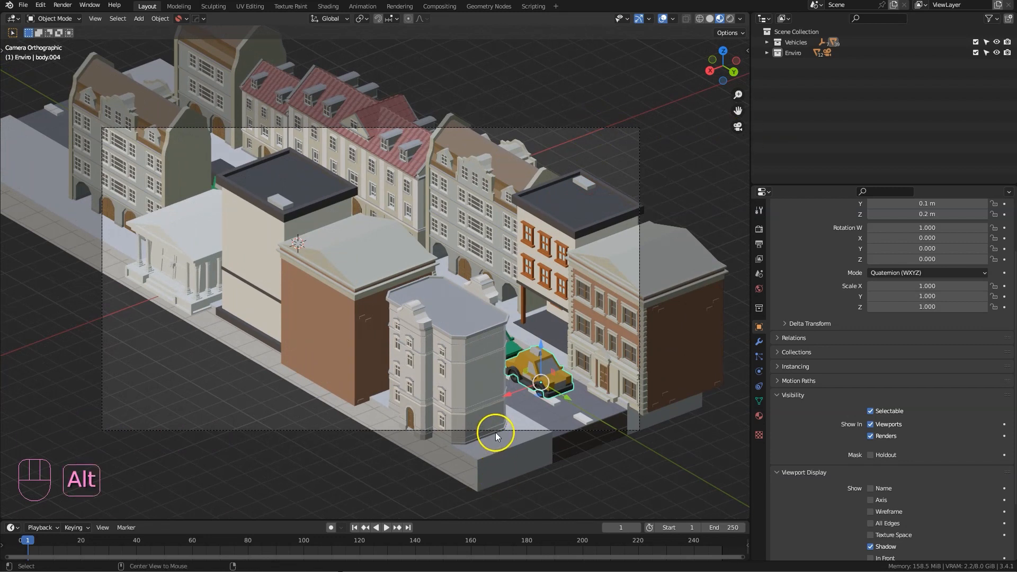
{"action": "key", "text": "alt+a"}
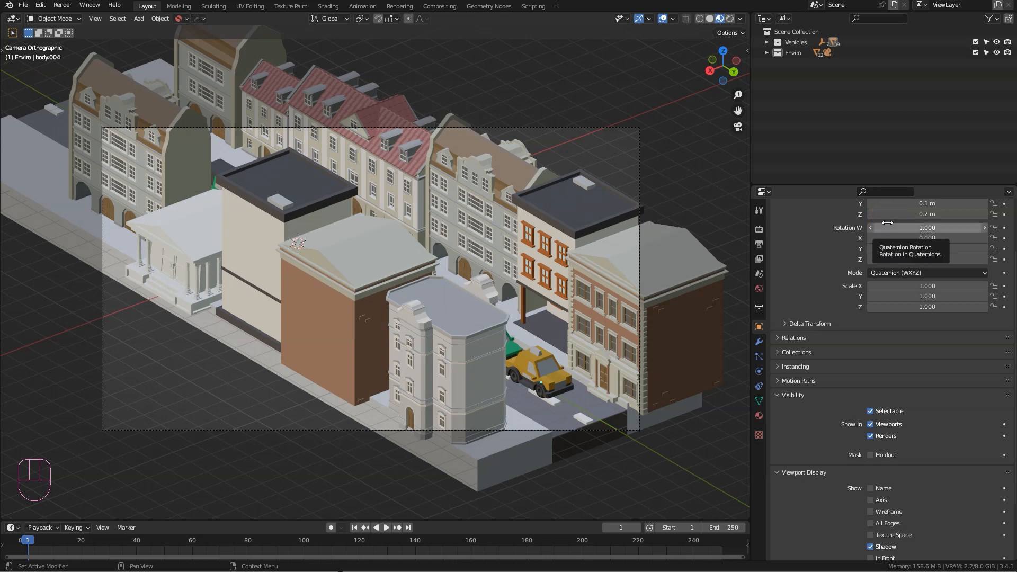
Exclude the Enviro collection temporarily to view the vehicles on their own, and include it again
{"action": "left_click", "coordinate": [795, 53]}
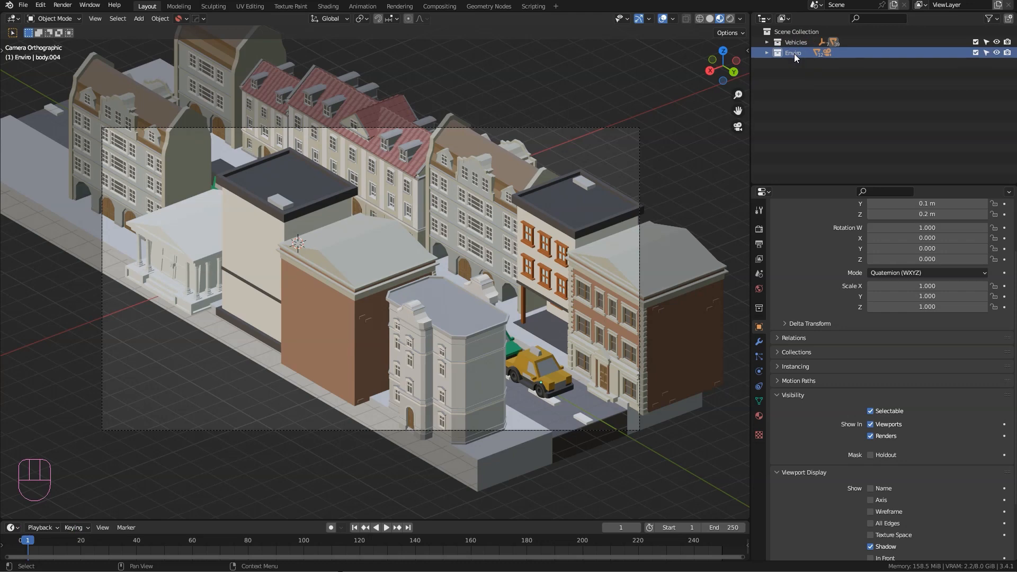
{"action": "left_click", "coordinate": [976, 53]}
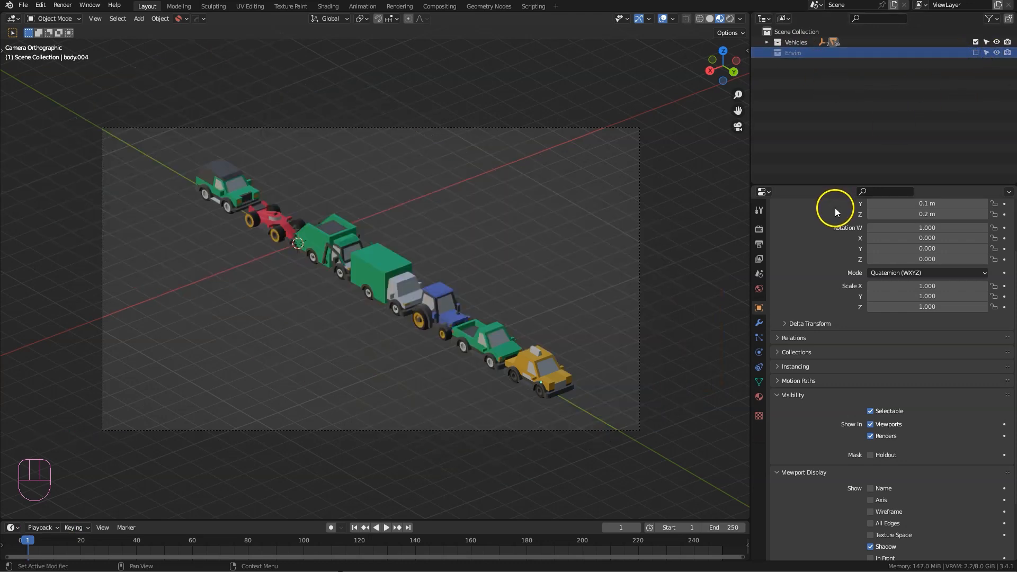
{"action": "middle_click_drag", "start_coordinate": [599, 253], "coordinate": [565, 225], "text": "ctrl"}
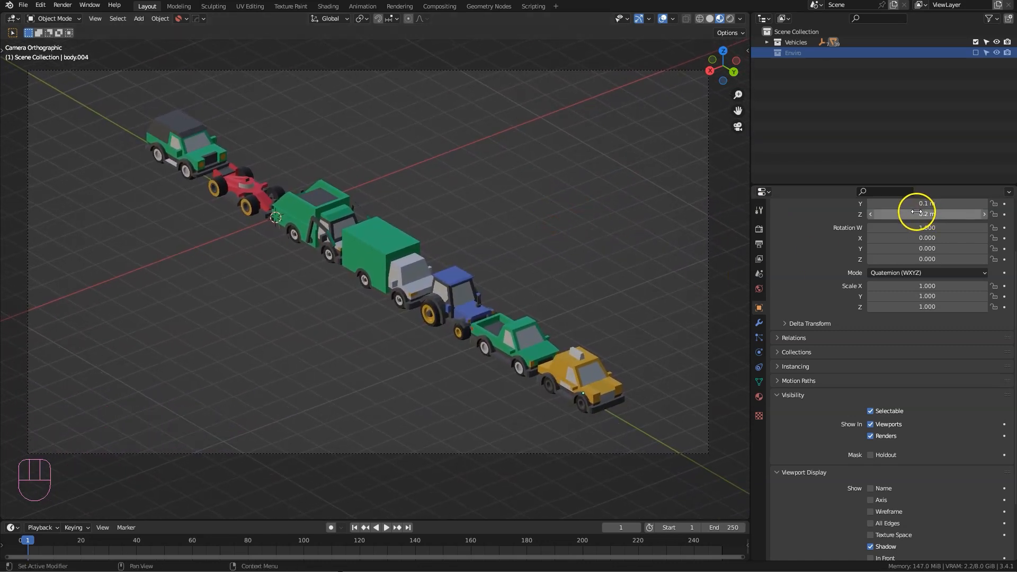
{"action": "left_click", "coordinate": [976, 52]}
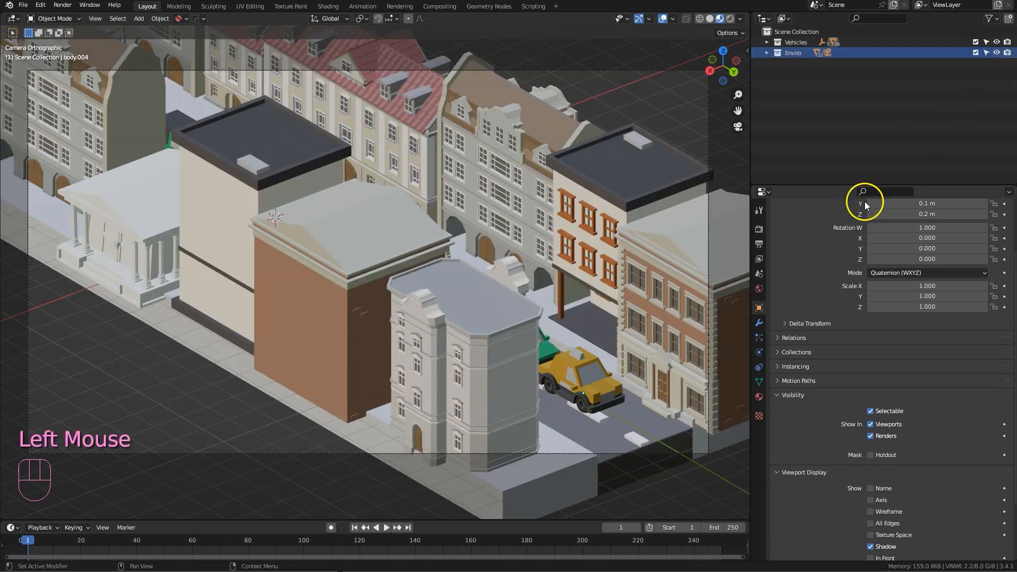
Pick the foreground buildings one at a time, from the grey corner building to the bank, to check which ones hide the vehicles
{"action": "left_click", "coordinate": [452, 307]}
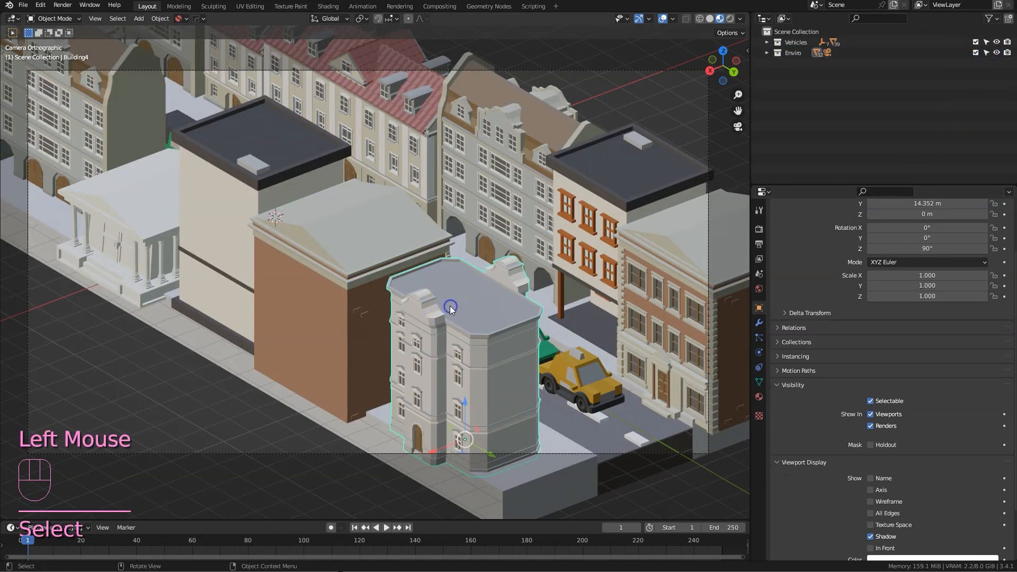
{"action": "left_click", "coordinate": [451, 307]}
{"action": "left_click", "coordinate": [321, 243]}
{"action": "left_click", "coordinate": [218, 148]}
{"action": "left_click", "coordinate": [137, 197]}
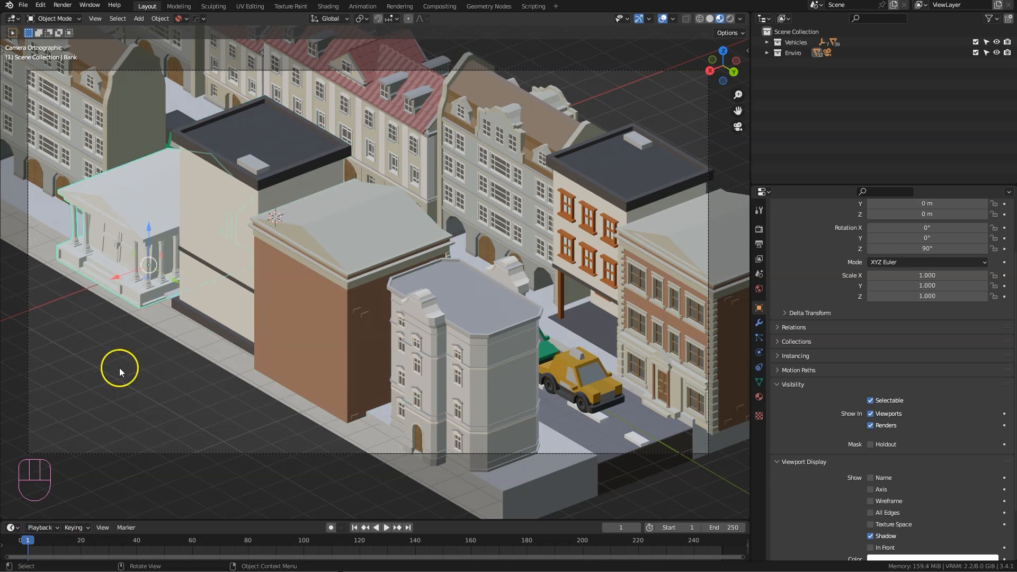
Select the five buildings of the foreground row together, ending with Building2_Large.001 as the active object
{"action": "left_click", "coordinate": [470, 312]}
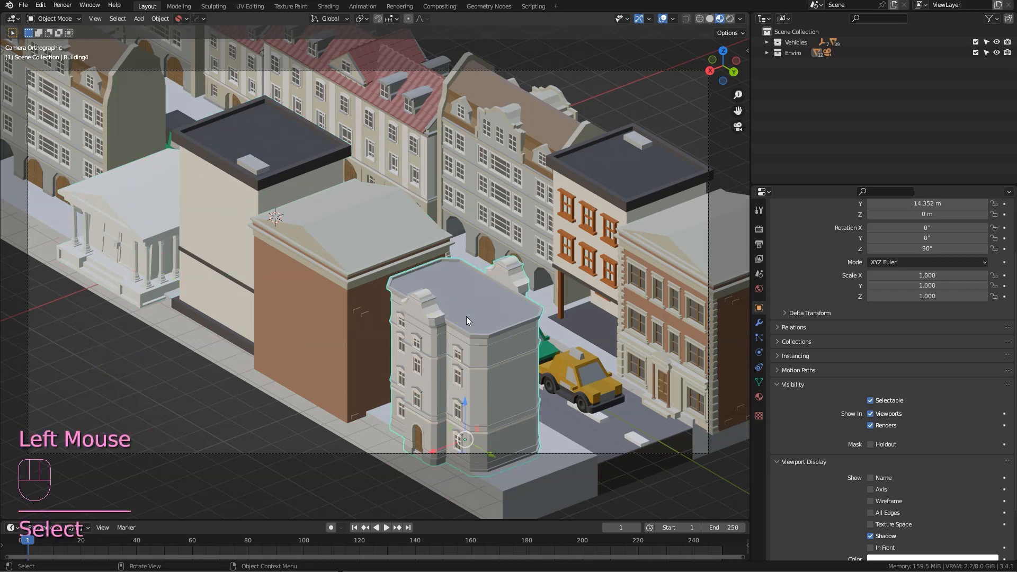
{"action": "left_click", "coordinate": [351, 231], "text": "shift"}
{"action": "left_click", "coordinate": [247, 145], "text": "shift"}
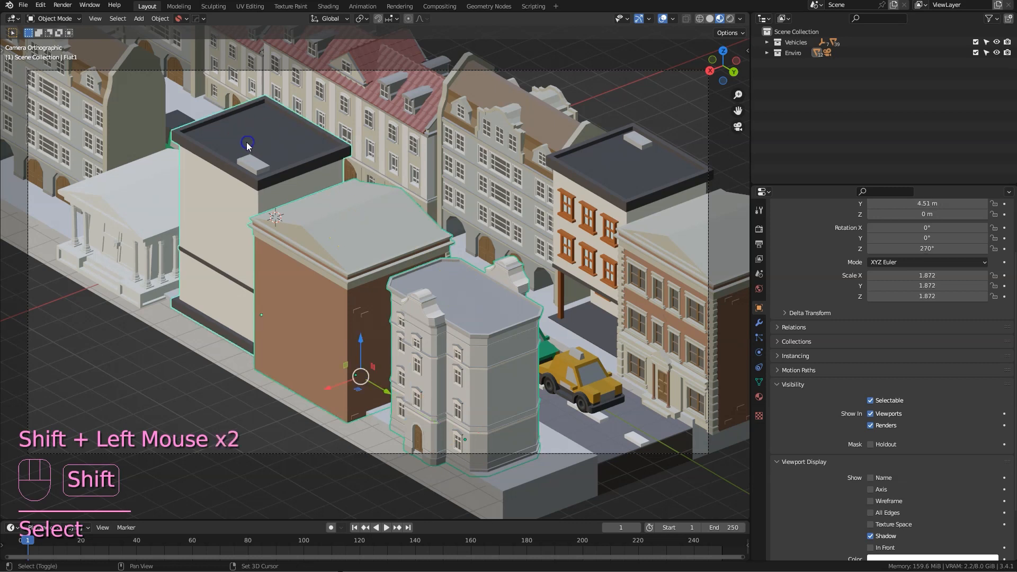
{"action": "left_click", "coordinate": [142, 185], "text": "shift"}
{"action": "left_click", "coordinate": [112, 105], "text": "shift"}
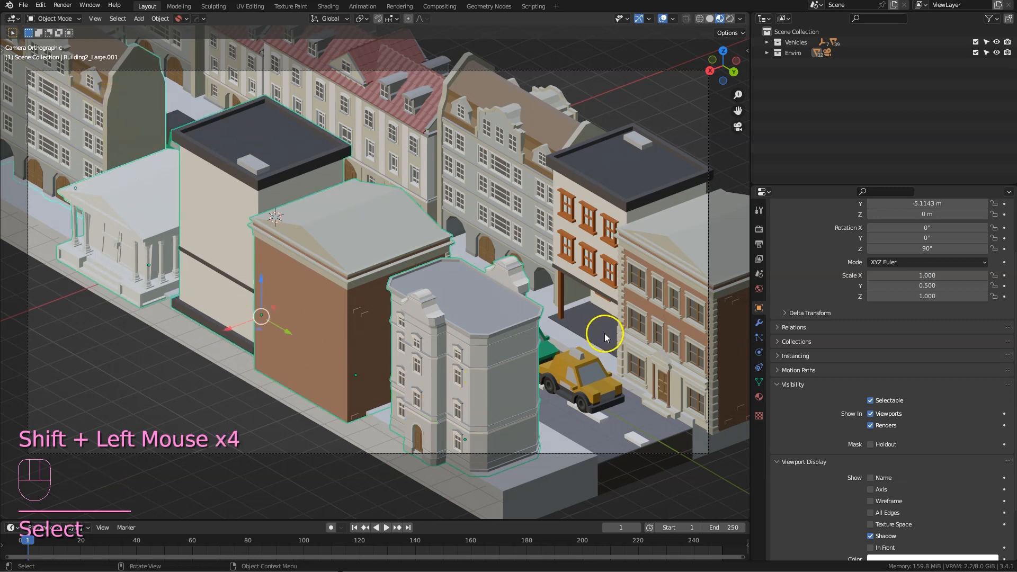
Try to set the viewport display type of the five selected buildings to Wire
{"action": "left_click", "coordinate": [759, 308]}
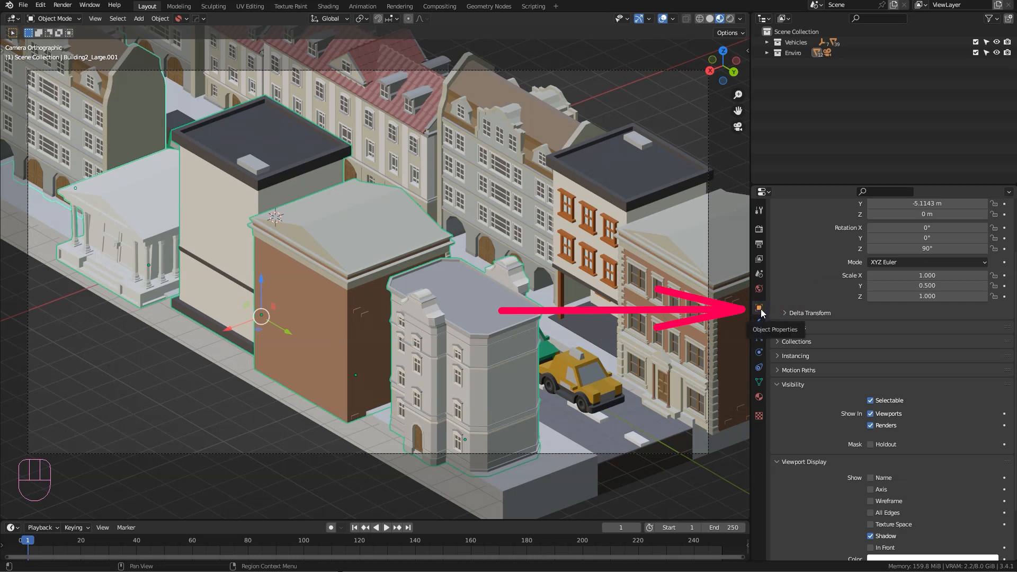
{"action": "left_click", "coordinate": [792, 385]}
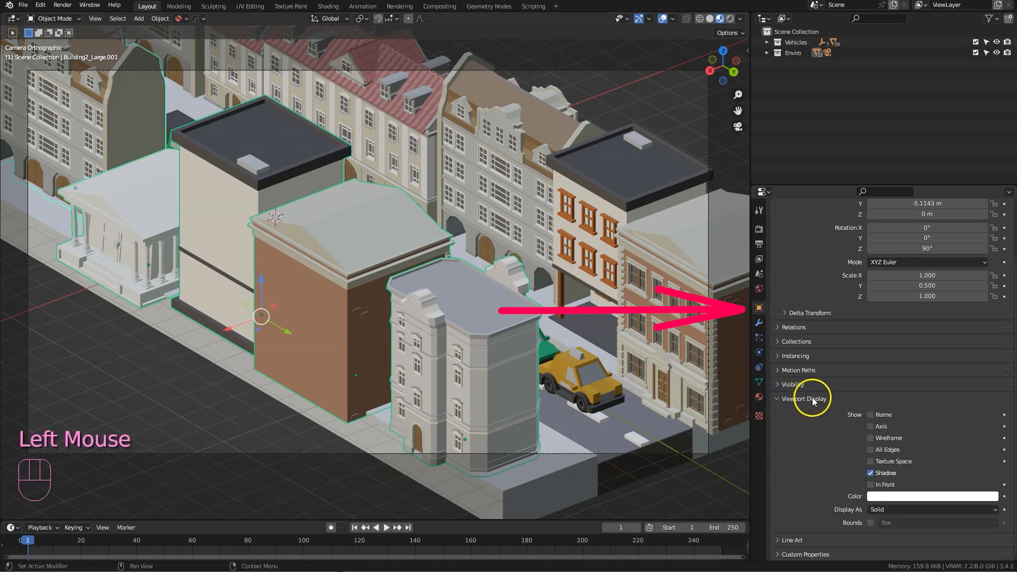
{"action": "left_click", "coordinate": [792, 400]}
{"action": "left_click", "coordinate": [777, 468]}
{"action": "middle_click_drag", "start_coordinate": [941, 498], "coordinate": [949, 425]}
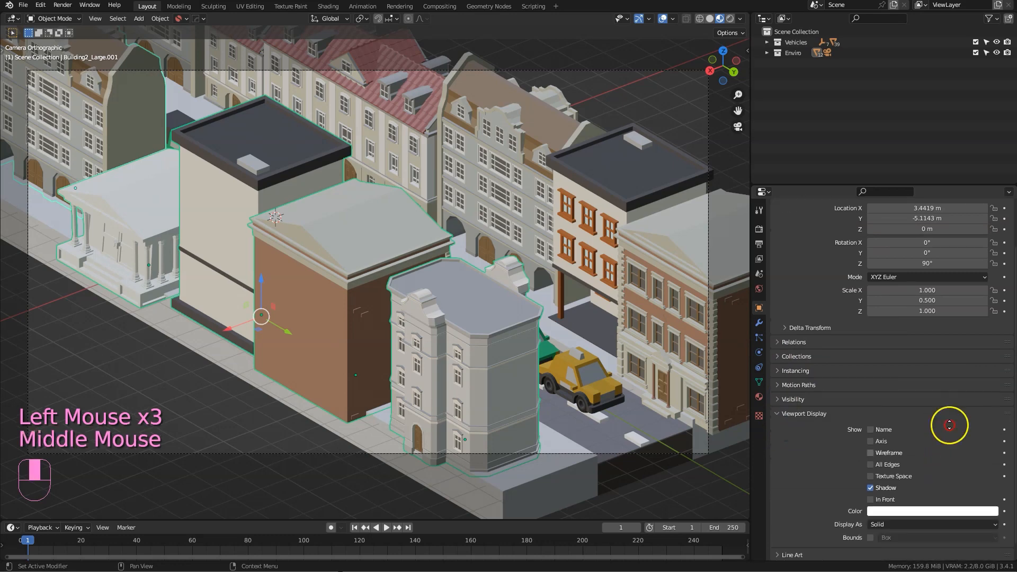
{"action": "left_click", "coordinate": [910, 510]}
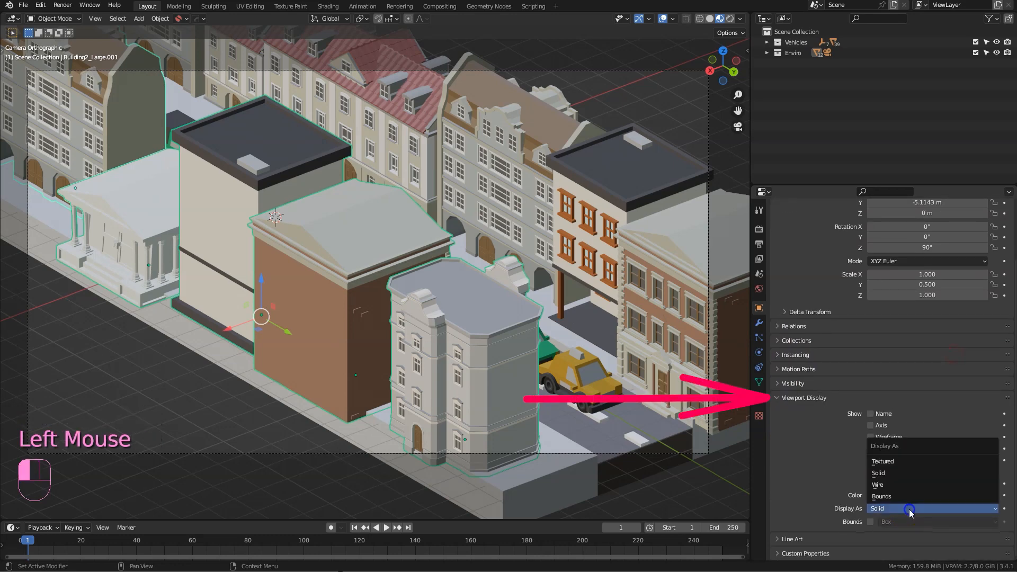
{"action": "left_click", "coordinate": [910, 485]}
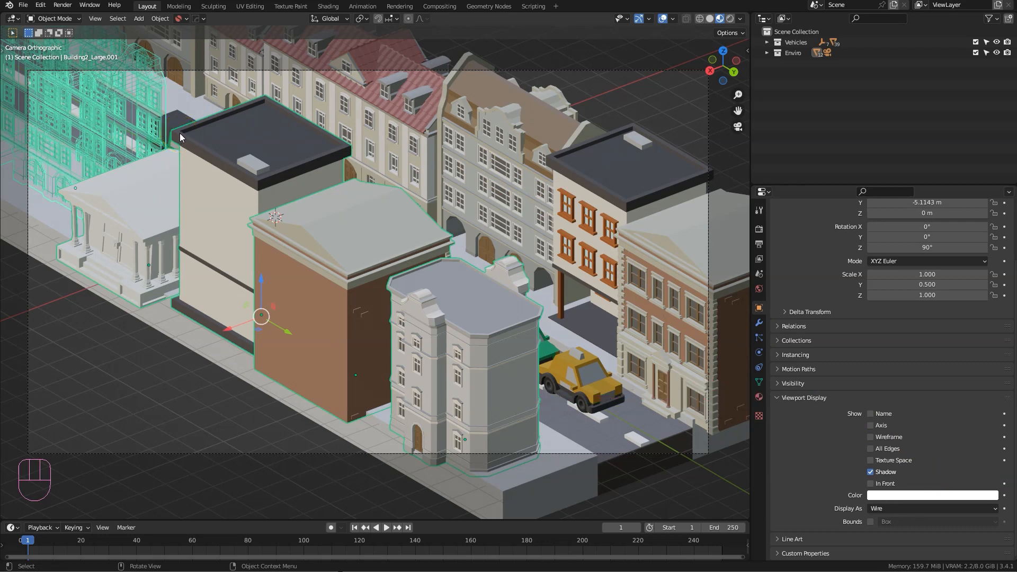
Check the viewport display type of the brick building beside the taxi and of the grey corner building
{"action": "mouse_move", "coordinate": [149, 117]}
{"action": "middle_mouse_down", "text": "shift"}
{"action": "mouse_move", "coordinate": [287, 200]}
{"action": "mouse_move", "coordinate": [388, 244]}
{"action": "mouse_move", "coordinate": [288, 143]}
{"action": "mouse_move", "coordinate": [141, 136]}
{"action": "mouse_move", "coordinate": [152, 136]}
{"action": "middle_mouse_up", "text": "shift"}
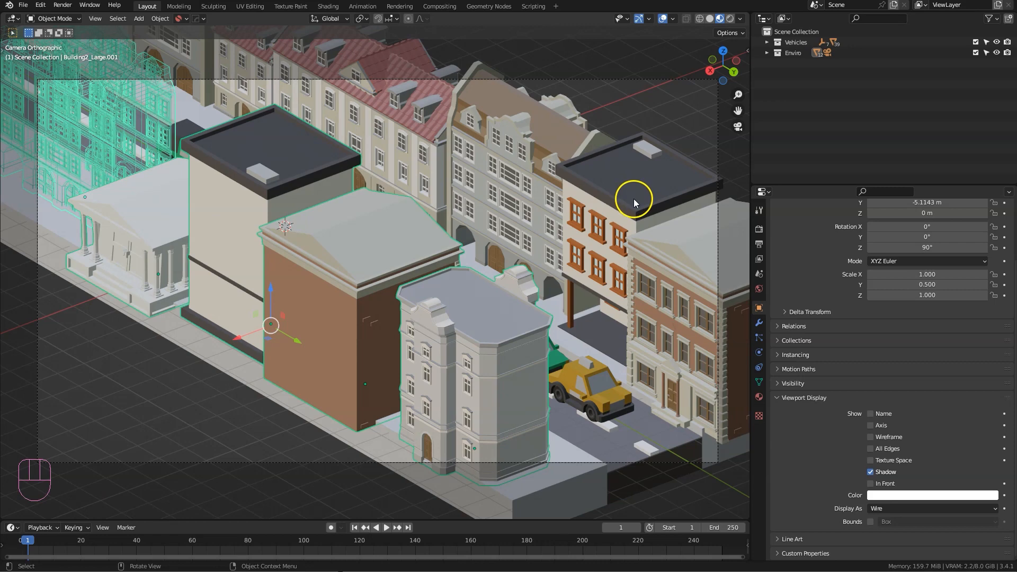
{"action": "left_click", "coordinate": [662, 254]}
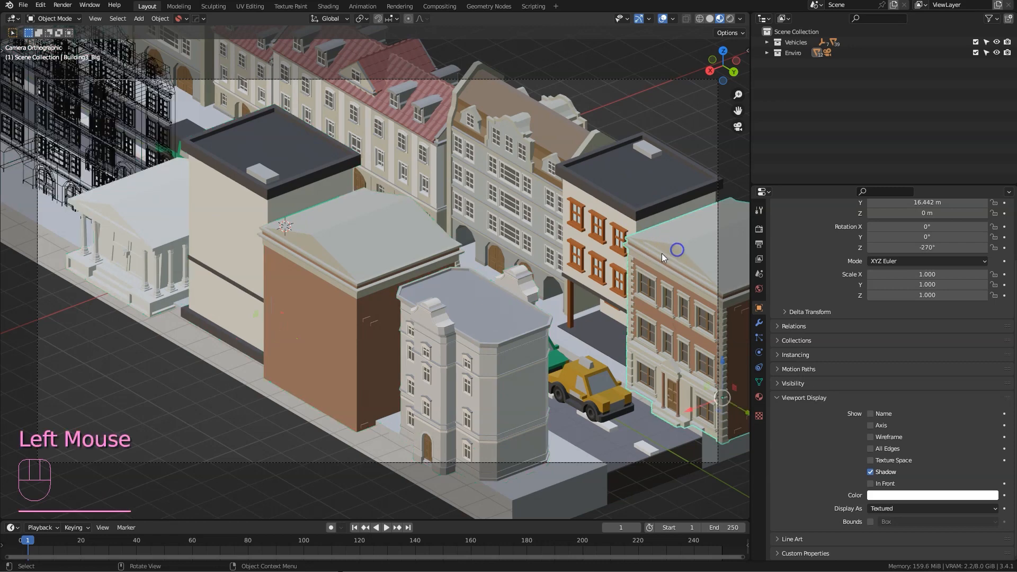
{"action": "left_click", "coordinate": [507, 319]}
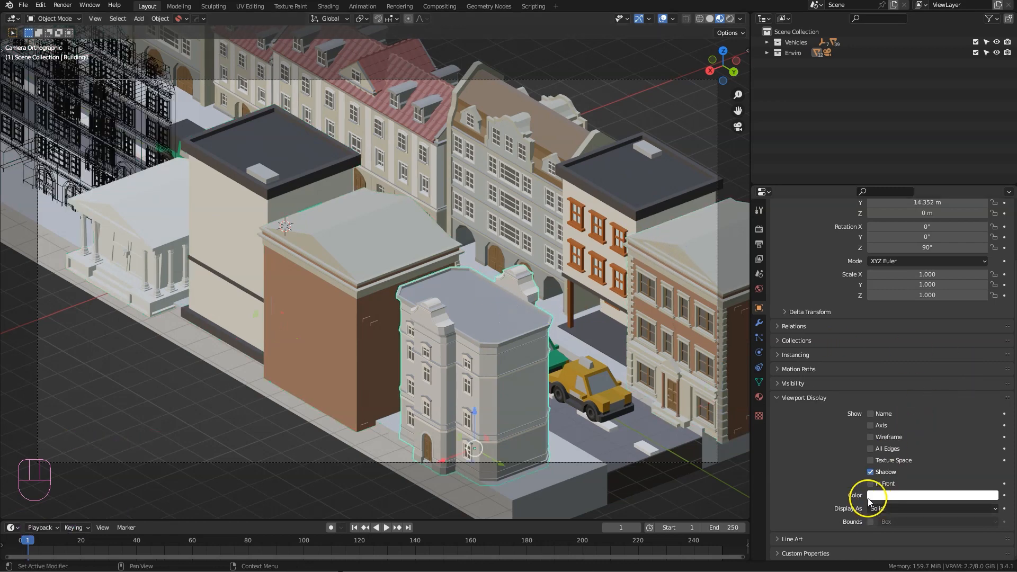
{"action": "left_click", "coordinate": [777, 397]}
{"action": "left_click", "coordinate": [778, 465]}
{"action": "scroll", "coordinate": [931, 488], "scroll_direction": "down", "scroll_amount": 3}
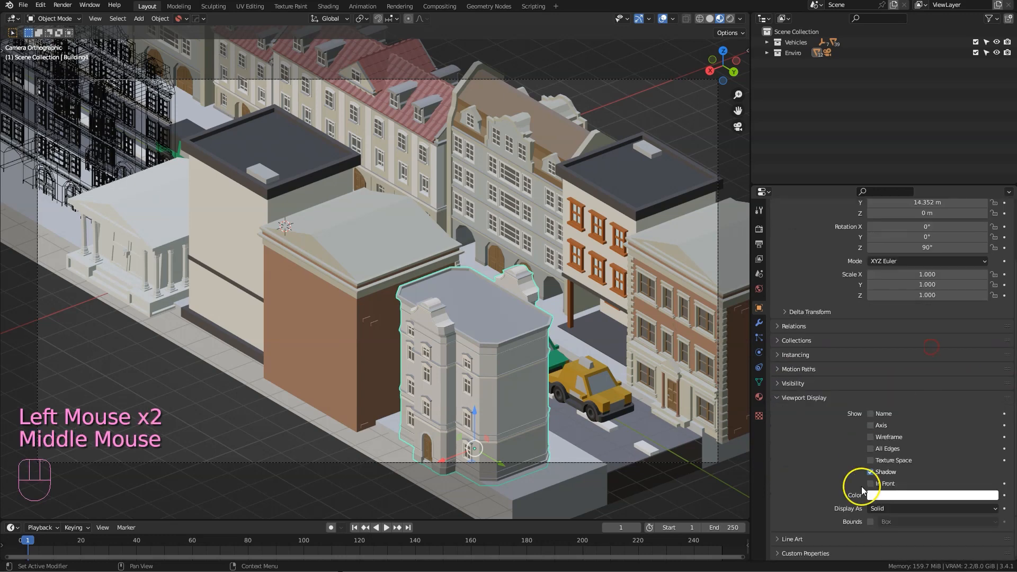
{"action": "left_click", "coordinate": [910, 509]}
{"action": "left_click", "coordinate": [845, 500]}
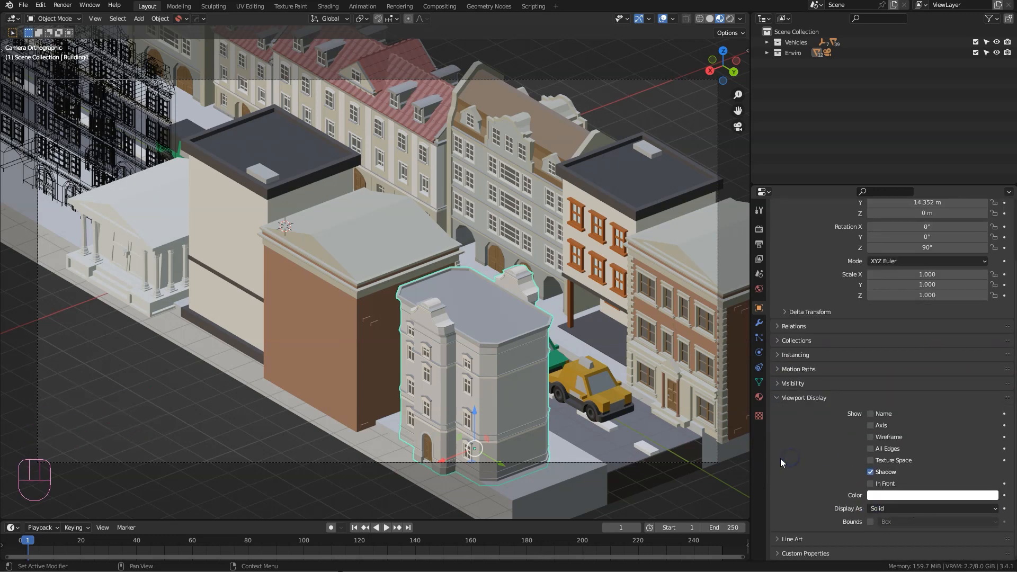
Select the five foreground buildings again, ending with the grey corner building as the active object
{"action": "left_click", "coordinate": [166, 97]}
{"action": "left_click", "coordinate": [166, 206], "text": "shift"}
{"action": "left_click", "coordinate": [265, 180], "text": "shift"}
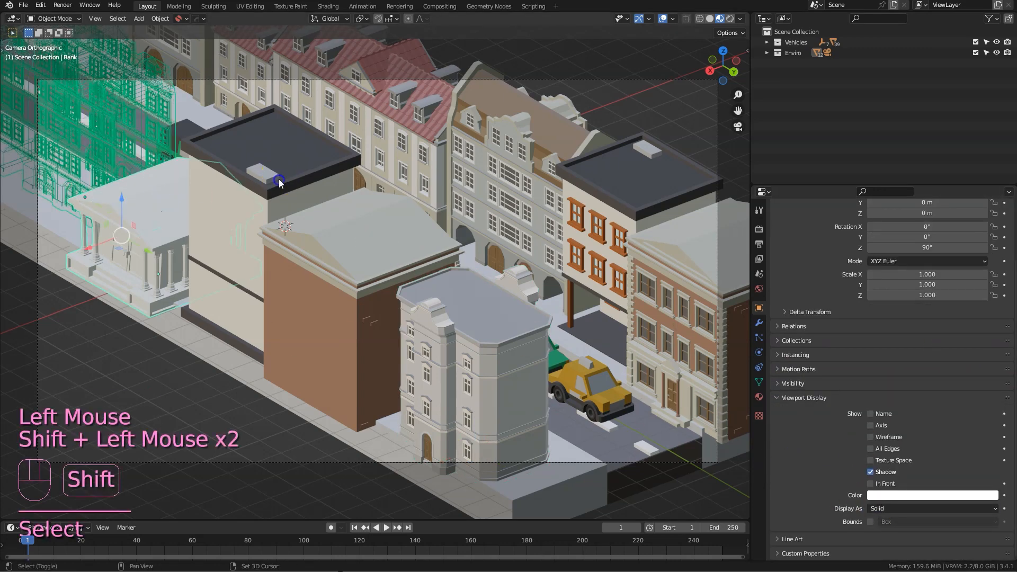
{"action": "left_click", "coordinate": [365, 232], "text": "shift"}
{"action": "left_click", "coordinate": [498, 335], "text": "shift"}
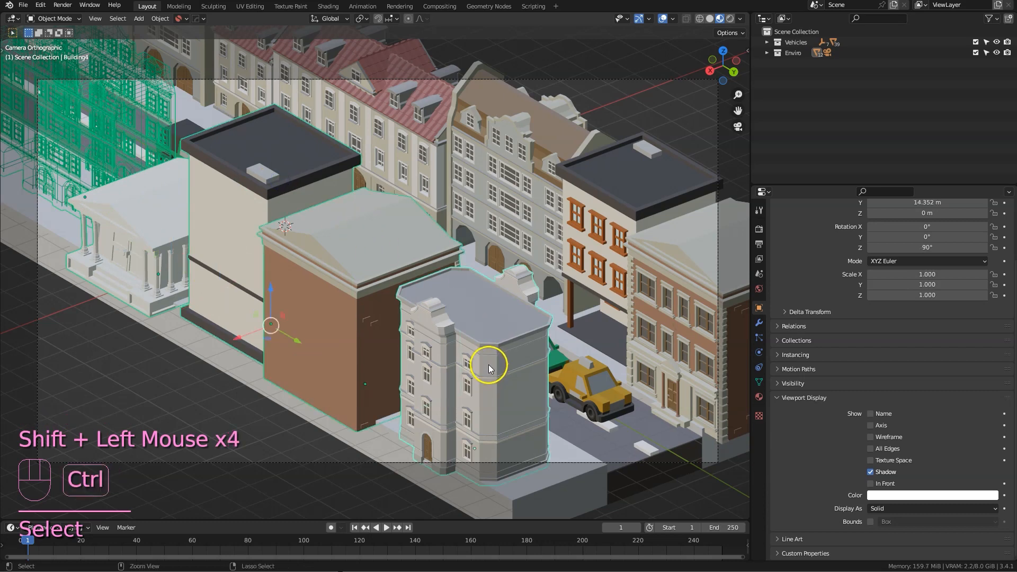
Undo the latest selection changes and the Wire display type, back to the first selection of the five foreground buildings
{"action": "key", "text": "ctrl+z"}
{"action": "key", "text": "ctrl+z"}
{"action": "key", "text": "ctrl+z"}
{"action": "key", "text": "ctrl+z"}
{"action": "key", "text": "ctrl+z"}
{"action": "key", "text": "ctrl+z"}
{"action": "key", "text": "ctrl+z"}
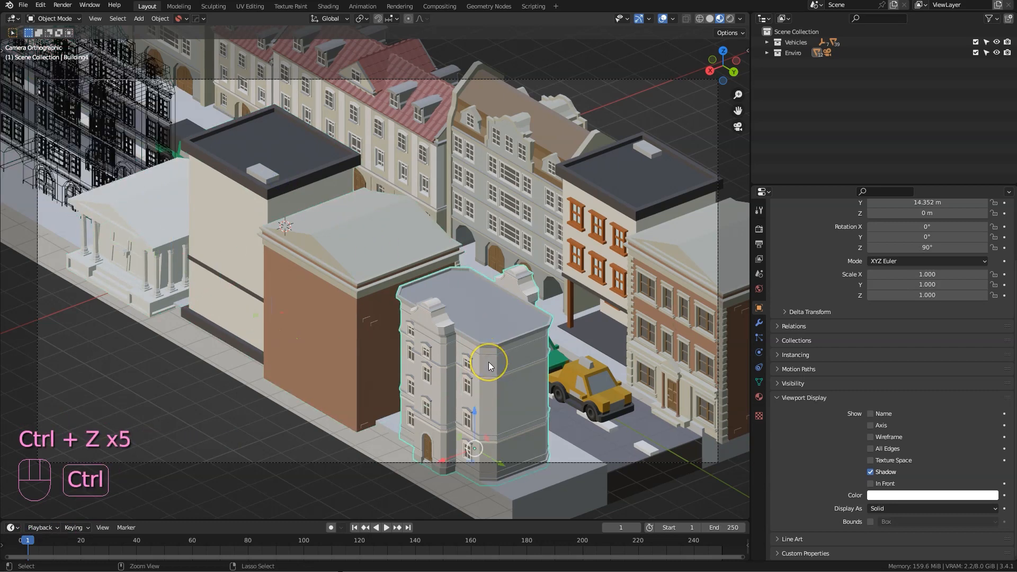
{"action": "key", "text": "ctrl+z"}
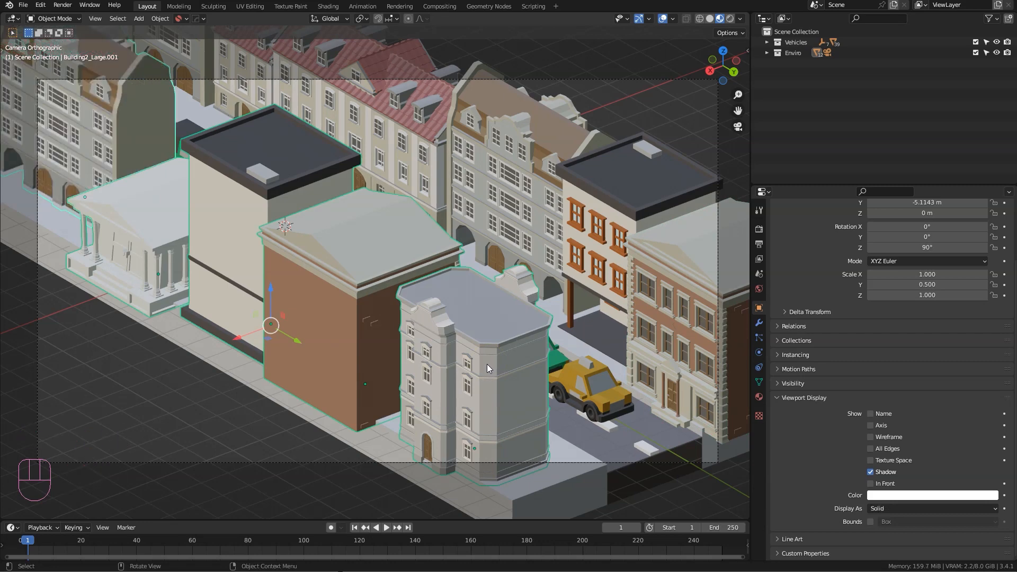
Set the viewport display type of all five selected foreground buildings to Wire at once
{"action": "left_click", "coordinate": [760, 307]}
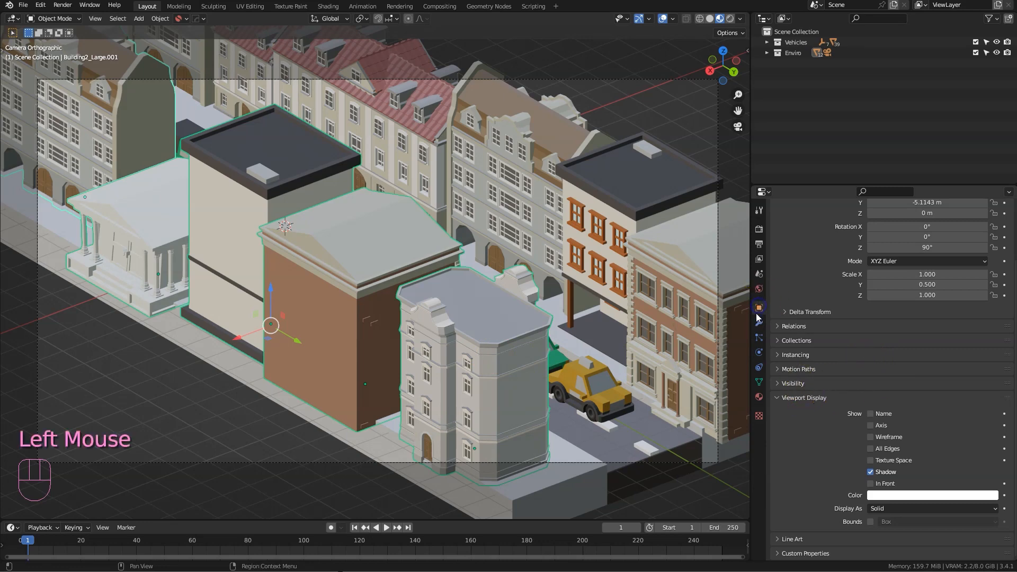
{"action": "left_click", "coordinate": [822, 398]}
{"action": "left_click", "coordinate": [815, 468]}
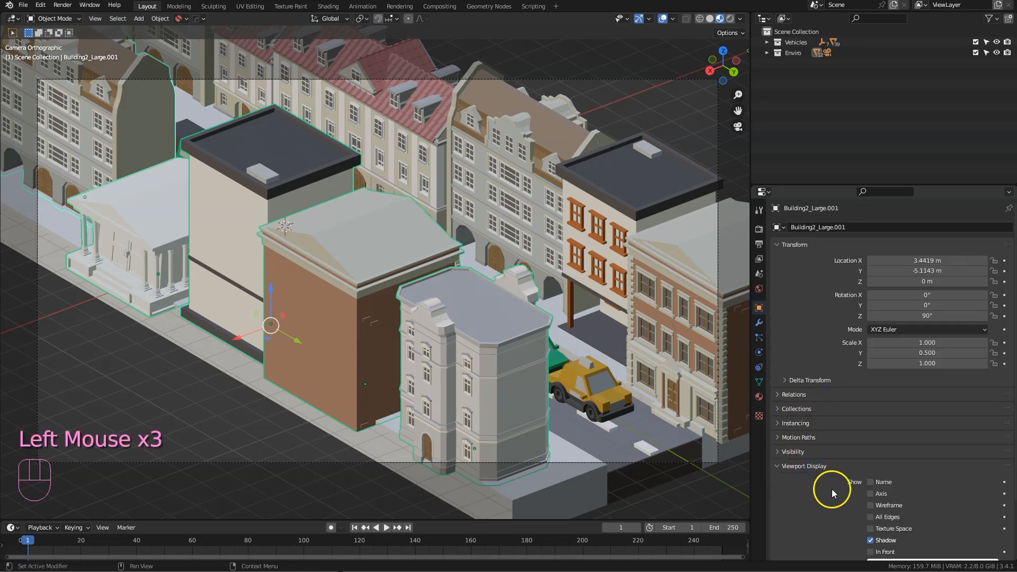
{"action": "middle_click_drag", "start_coordinate": [831, 484], "coordinate": [904, 424]}
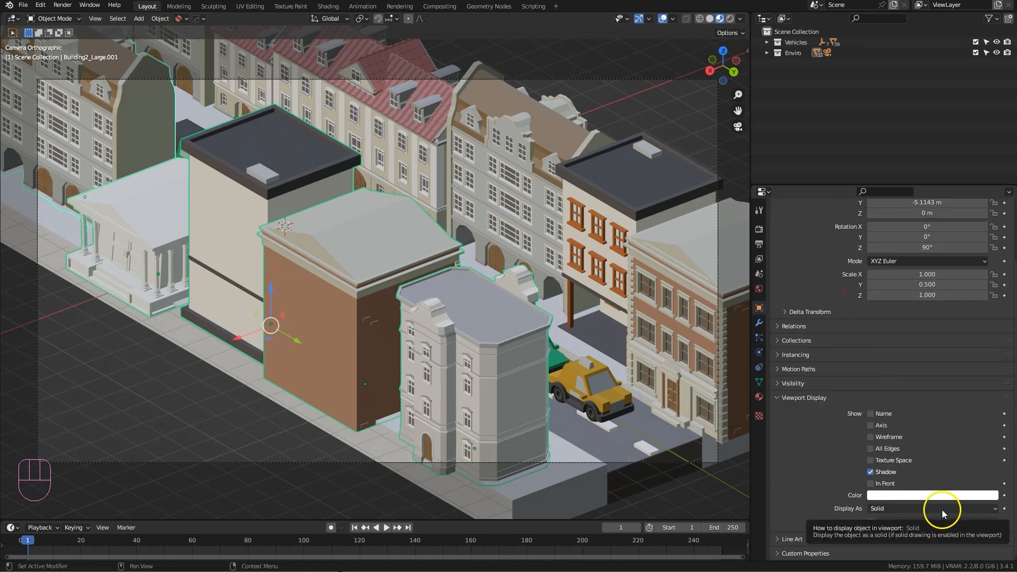
{"action": "key", "text": "alt"}
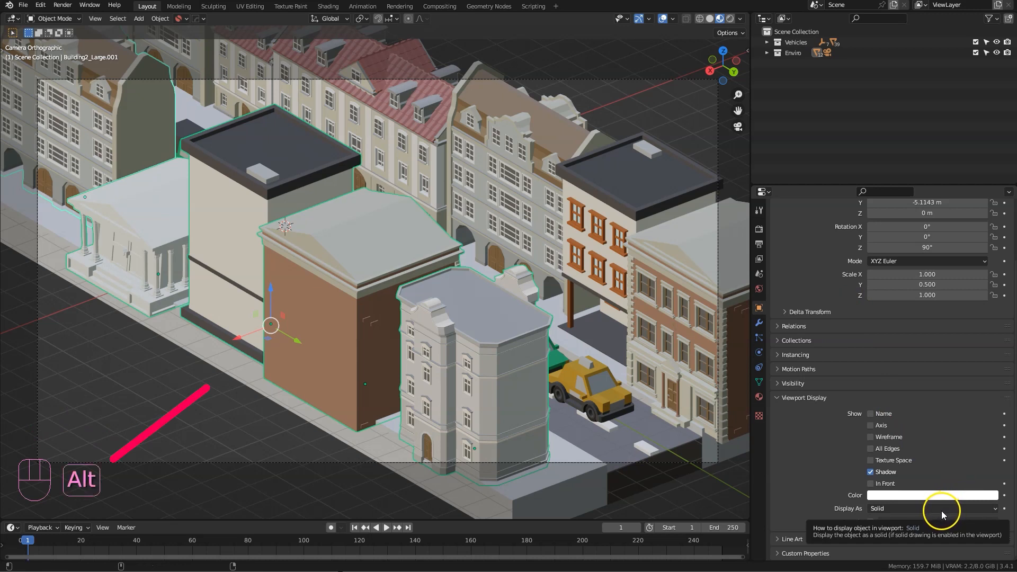
{"action": "left_click", "coordinate": [994, 509], "text": "alt"}
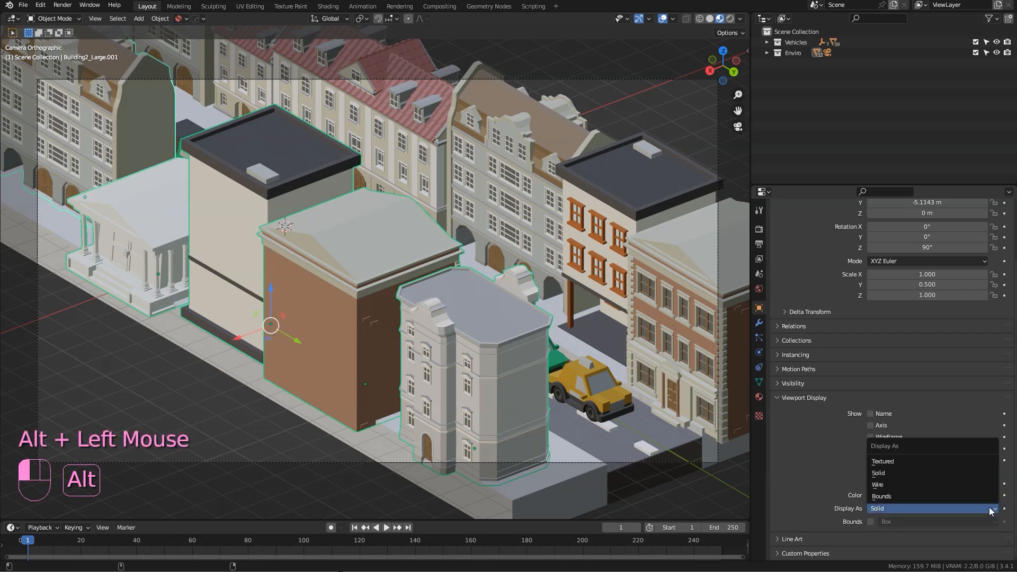
{"action": "left_click", "coordinate": [895, 485], "text": "alt"}
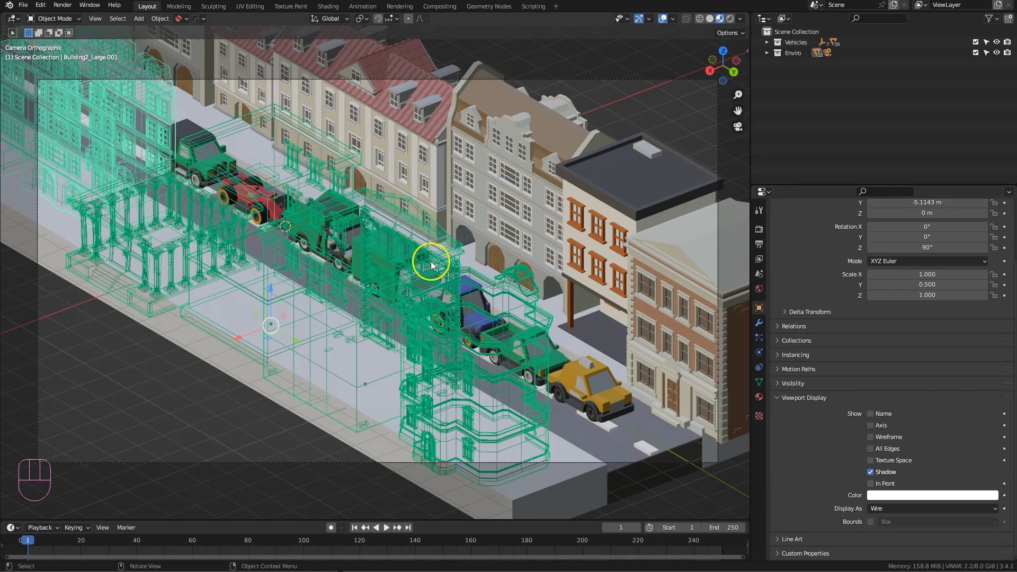
{"action": "middle_click_drag", "start_coordinate": [473, 317], "coordinate": [500, 327], "text": "ctrl"}
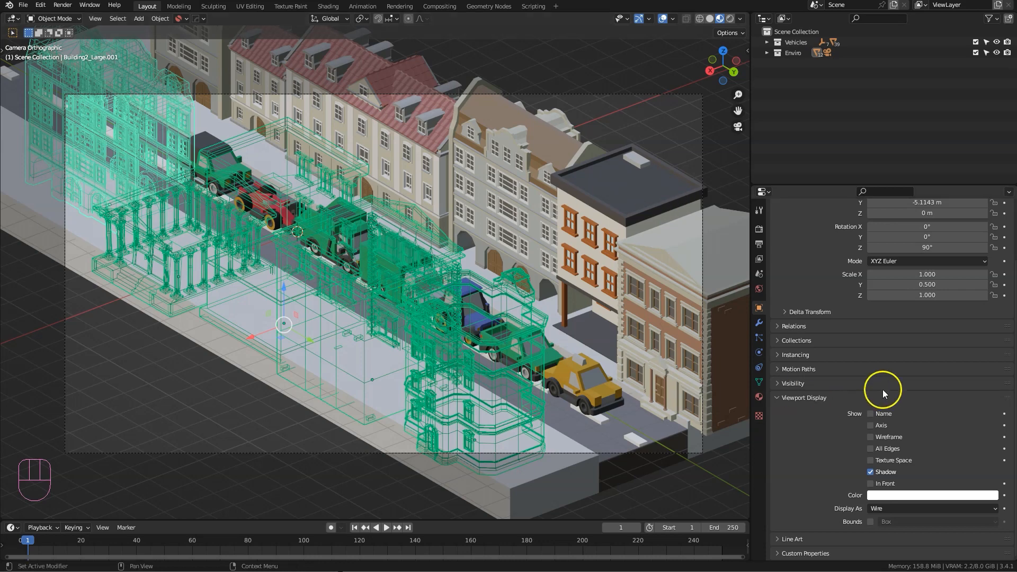
Set the viewport display type of all five selected foreground buildings to Bounds and clear the selection
{"action": "key", "text": "alt"}
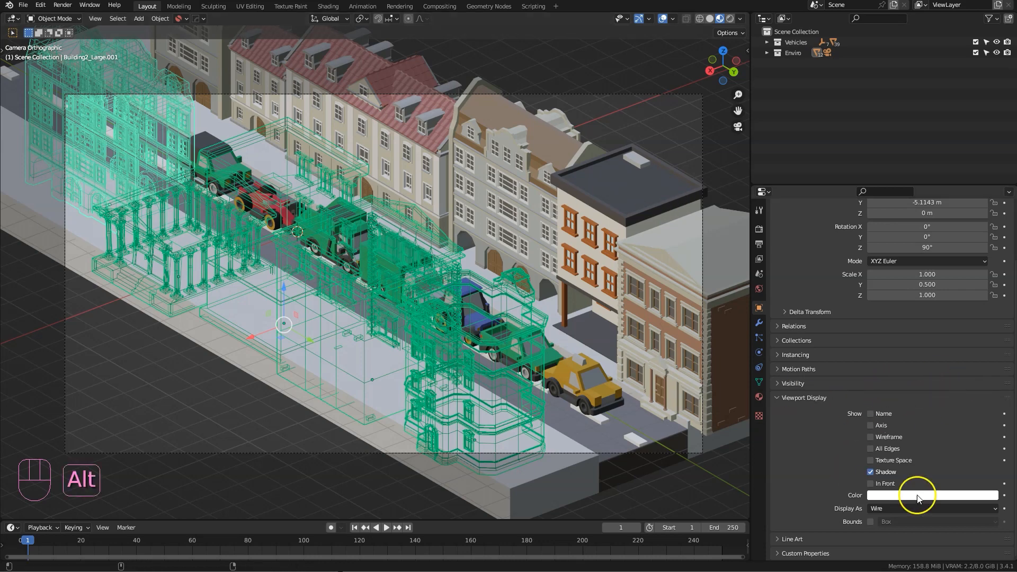
{"action": "left_click", "coordinate": [994, 510], "text": "alt"}
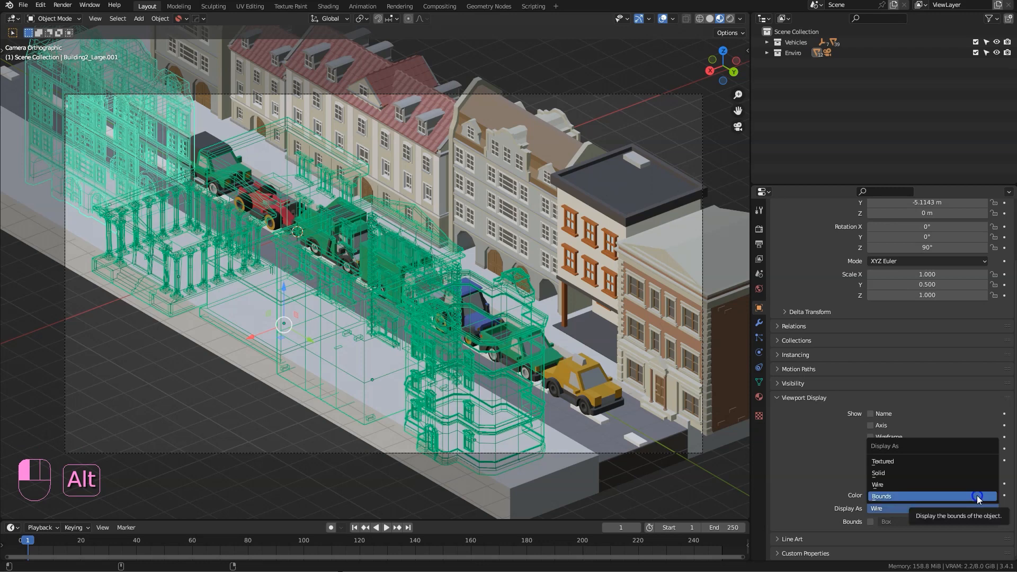
{"action": "left_click", "coordinate": [978, 496], "text": "alt"}
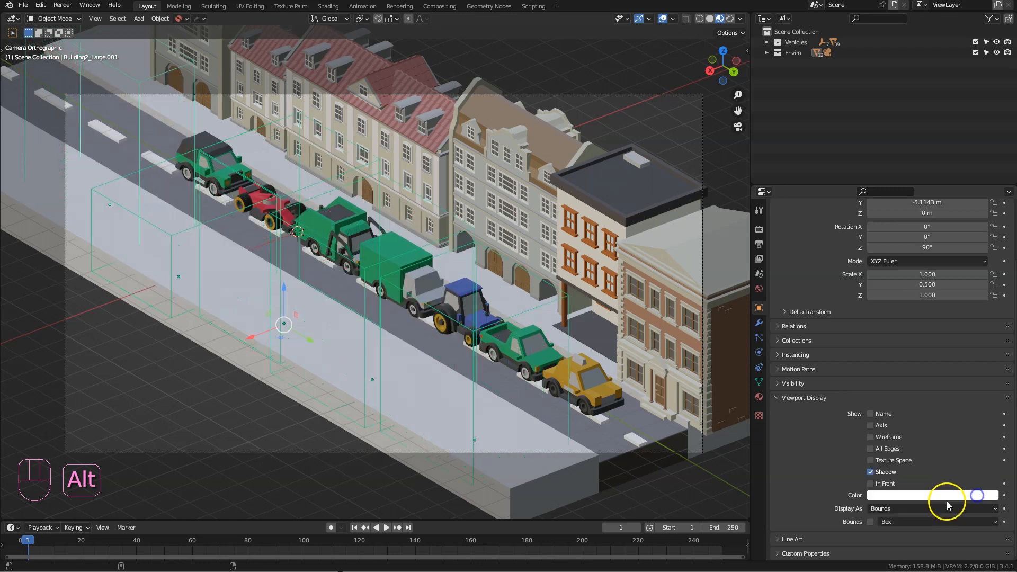
{"action": "left_click", "coordinate": [656, 122]}
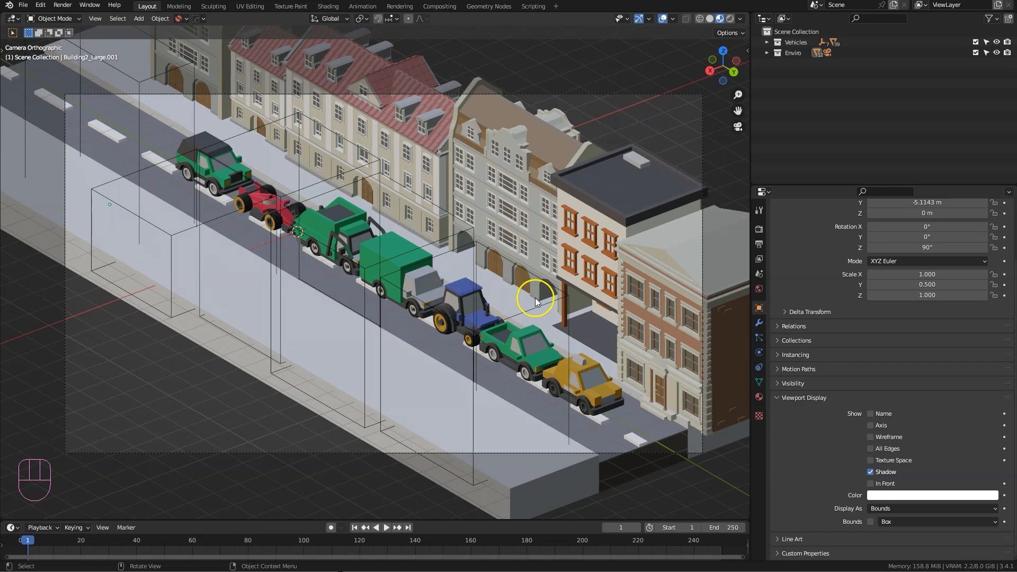
{"action": "mouse_move", "coordinate": [535, 298]}
{"action": "middle_mouse_down"}
{"action": "mouse_move", "coordinate": [442, 300]}
{"action": "mouse_move", "coordinate": [545, 284]}
{"action": "mouse_move", "coordinate": [517, 297]}
{"action": "middle_mouse_up"}
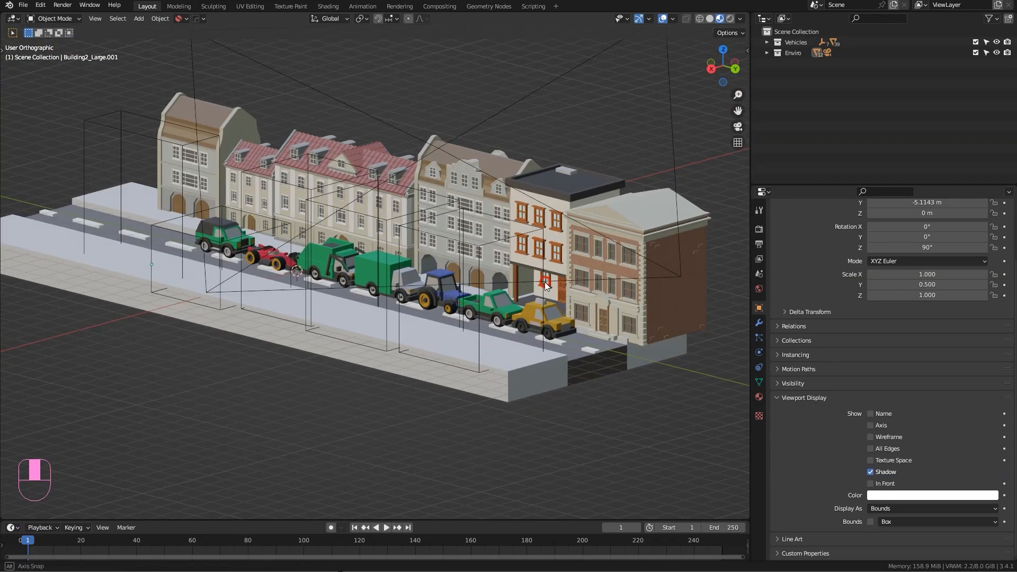
{"action": "key", "text": "KP_0"}
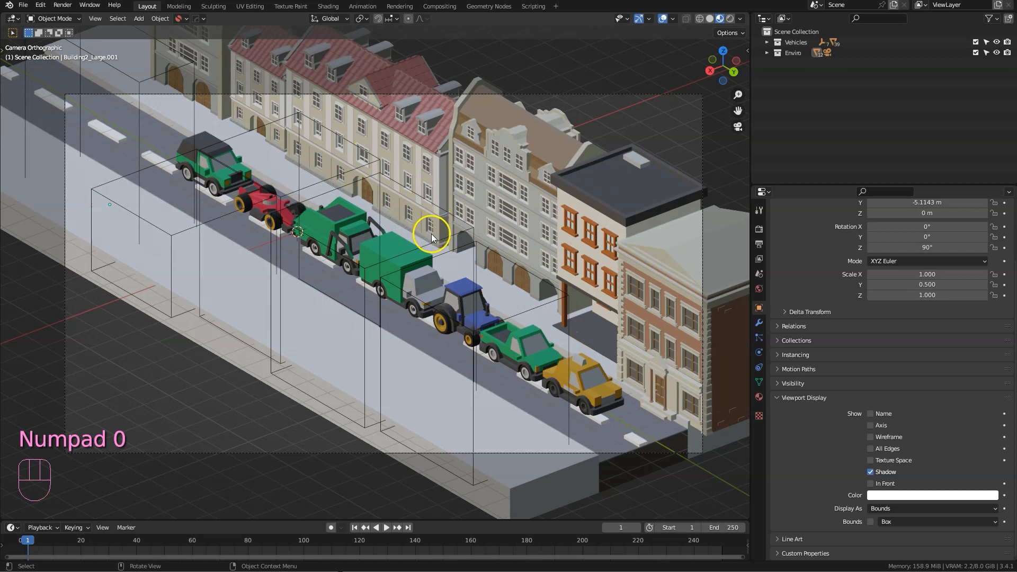
Make the Enviro collection unselectable and select all seven vehicle parent objects in the Vehicles collection, from delivery to truck
{"action": "left_click", "coordinate": [794, 53]}
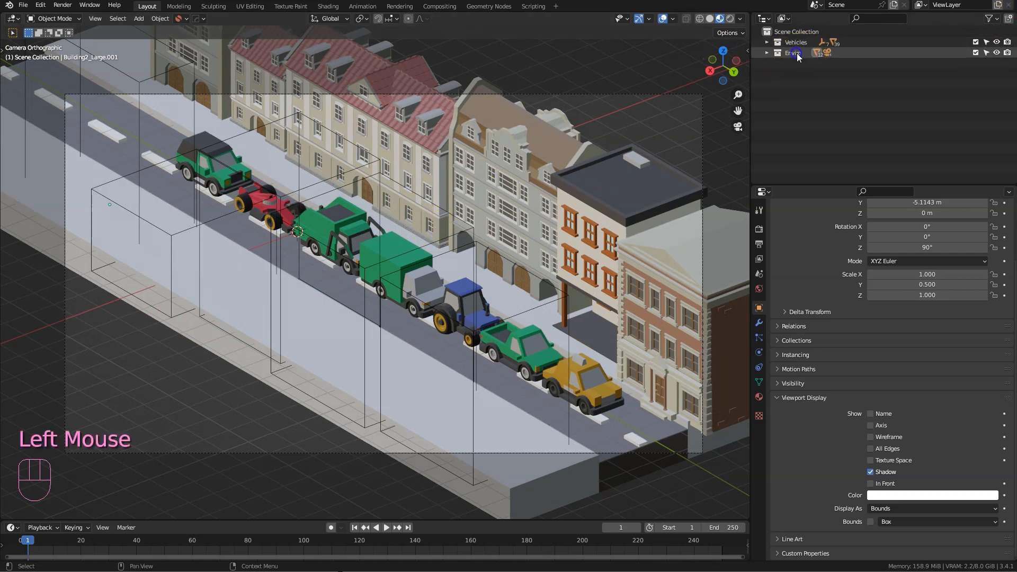
{"action": "left_click", "coordinate": [987, 52]}
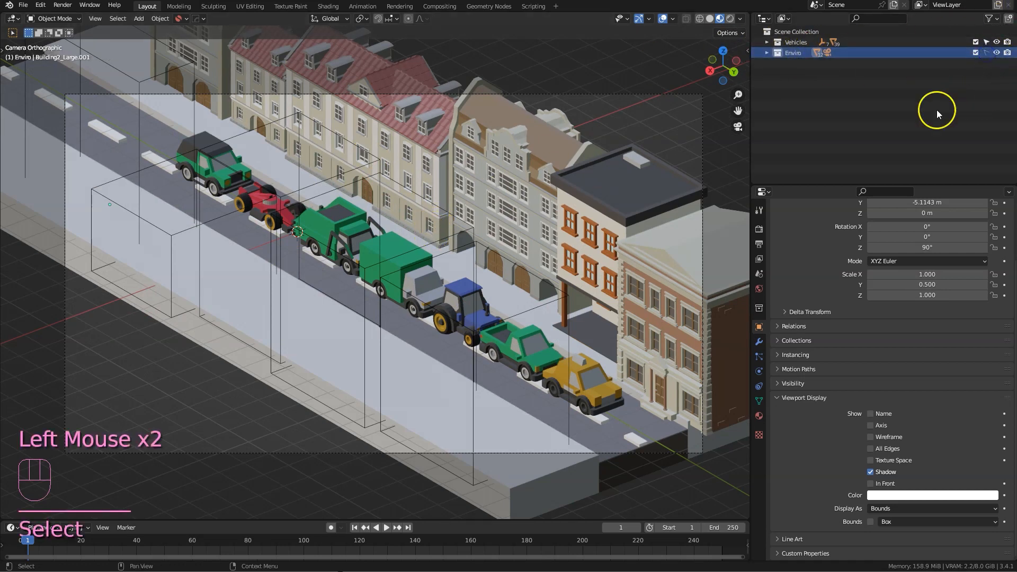
{"action": "left_click", "coordinate": [603, 374]}
{"action": "left_click", "coordinate": [769, 43]}
{"action": "left_click", "coordinate": [802, 53]}
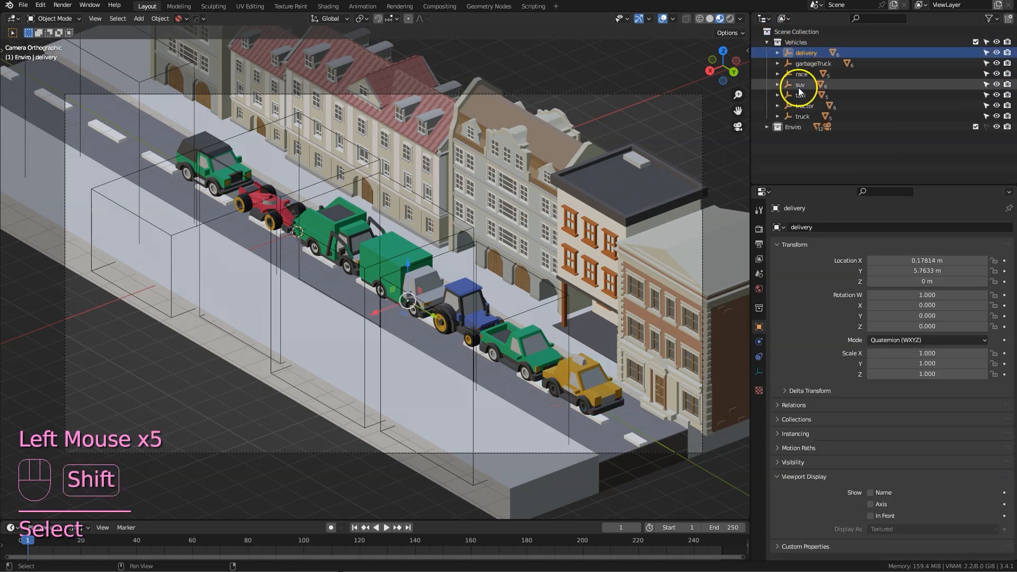
{"action": "left_click", "coordinate": [803, 115], "text": "shift"}
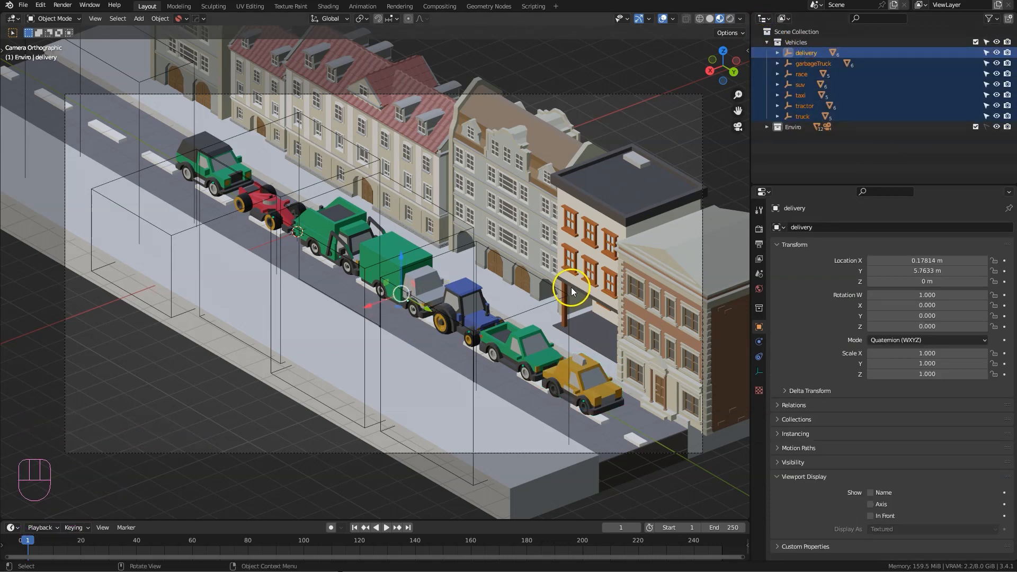
Scale the seven vehicles around their individual origins to about 0.683 and move them about 2.34 m along Y and -0.43 m along X
{"action": "key", "text": "period"}
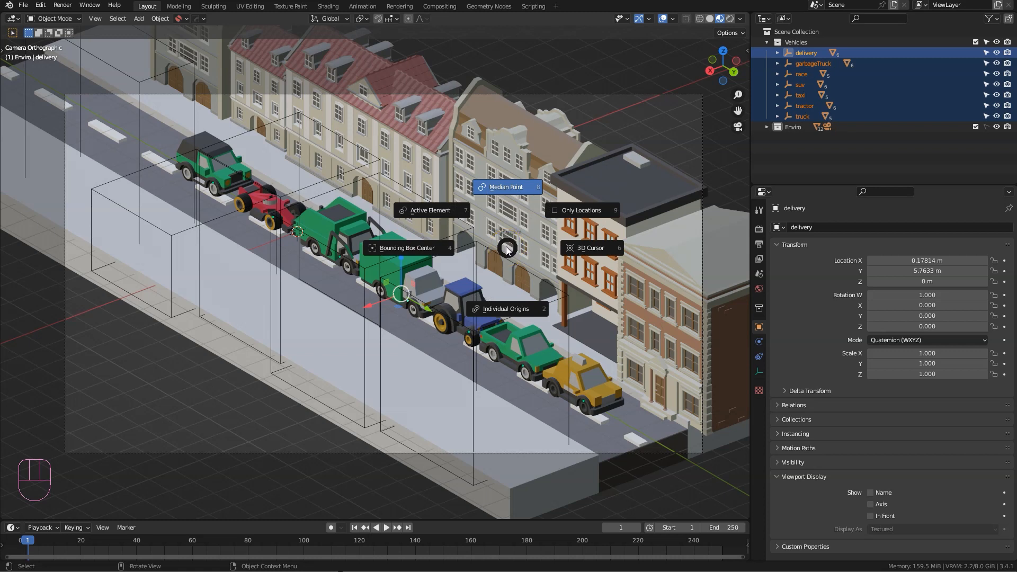
{"action": "left_click", "coordinate": [526, 308]}
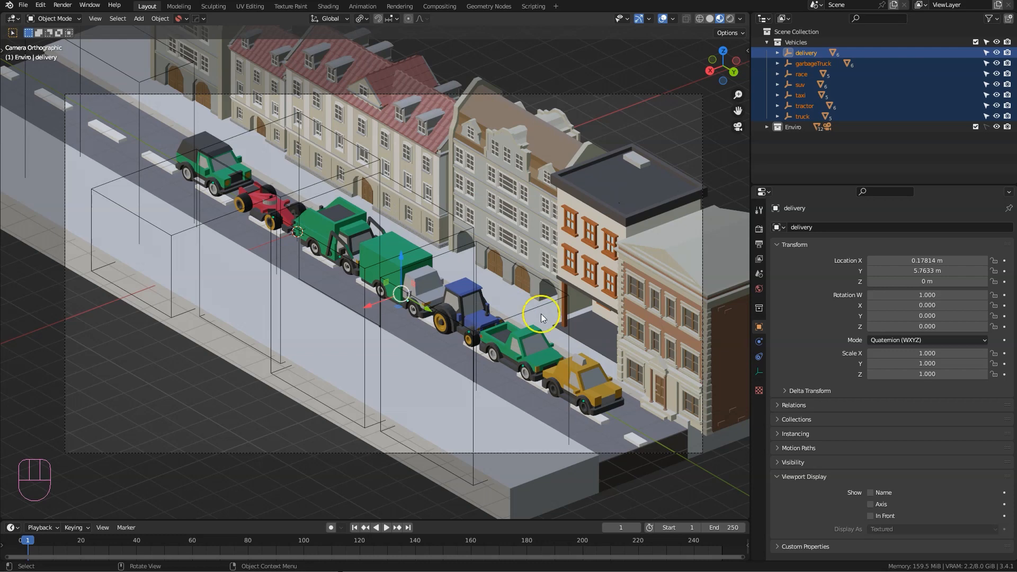
{"action": "key", "text": "s"}
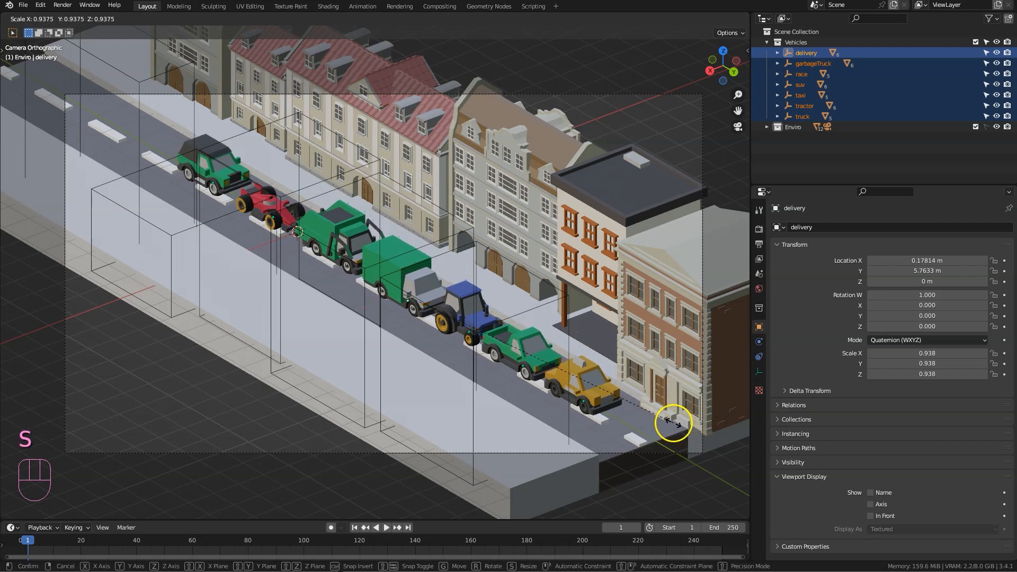
{"action": "left_click", "coordinate": [583, 417]}
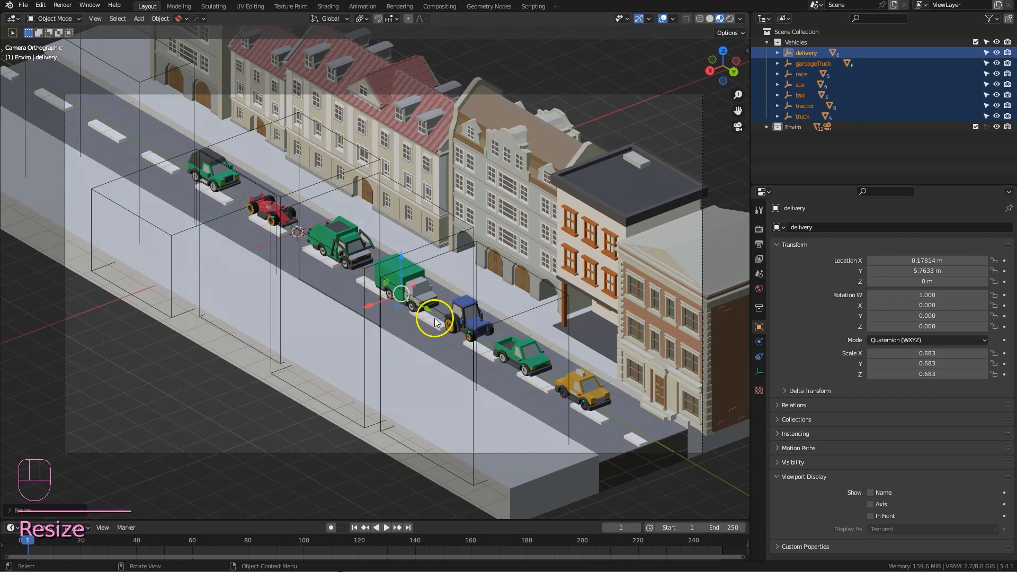
{"action": "left_click_drag", "start_coordinate": [429, 309], "coordinate": [483, 340]}
{"action": "left_click_drag", "start_coordinate": [415, 333], "coordinate": [426, 329]}
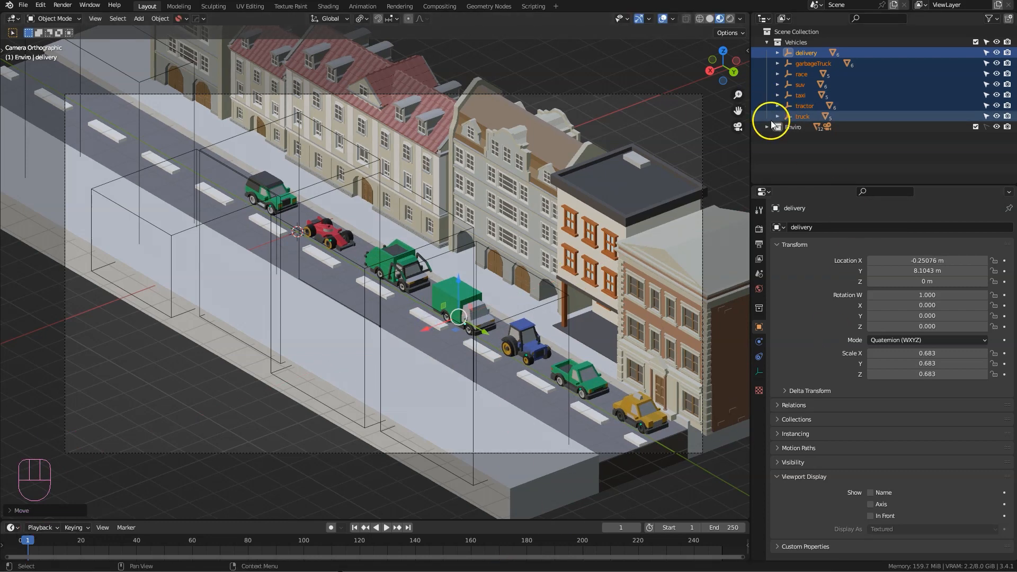
Make the Enviro collection selectable again and select the five foreground buildings by their bounding boxes
{"action": "left_click", "coordinate": [481, 328]}
{"action": "left_click", "coordinate": [481, 328]}
{"action": "left_click", "coordinate": [251, 181], "text": "shift"}
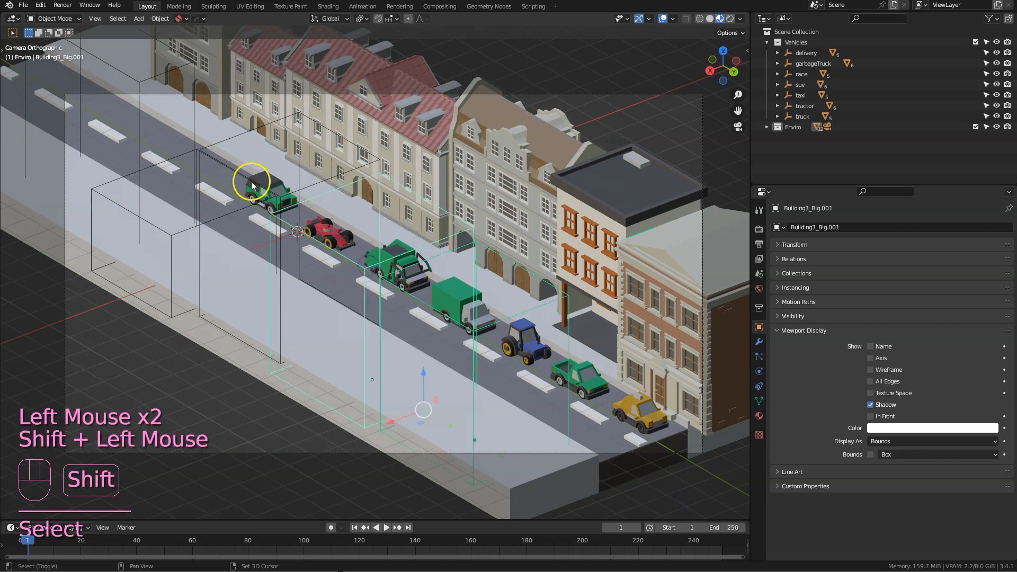
{"action": "left_click", "coordinate": [371, 164], "text": "shift"}
{"action": "left_click", "coordinate": [127, 148], "text": "shift"}
{"action": "left_click", "coordinate": [217, 180], "text": "shift"}
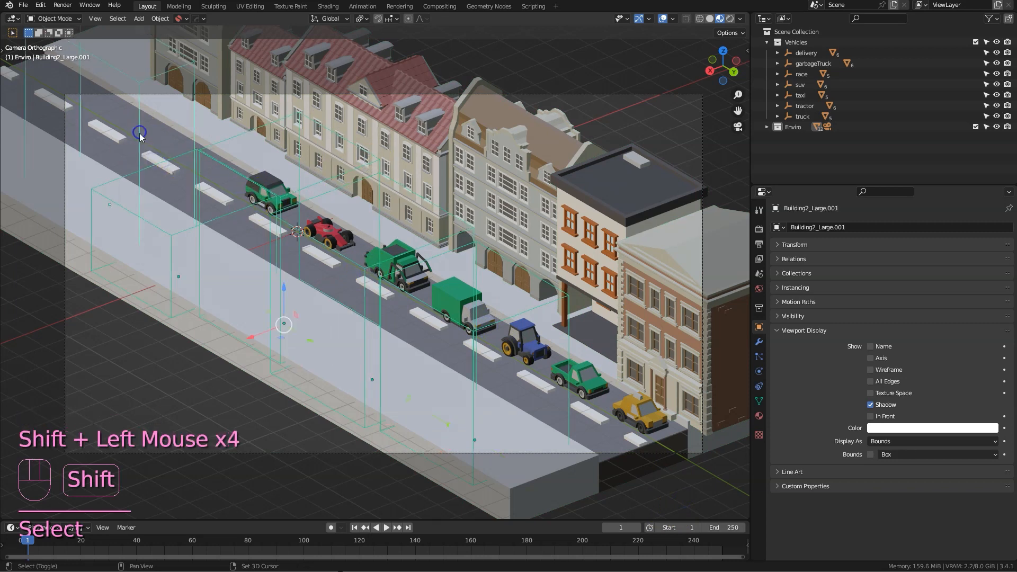
Set the viewport display type of all five selected foreground buildings back to Solid
{"action": "key", "text": "alt"}
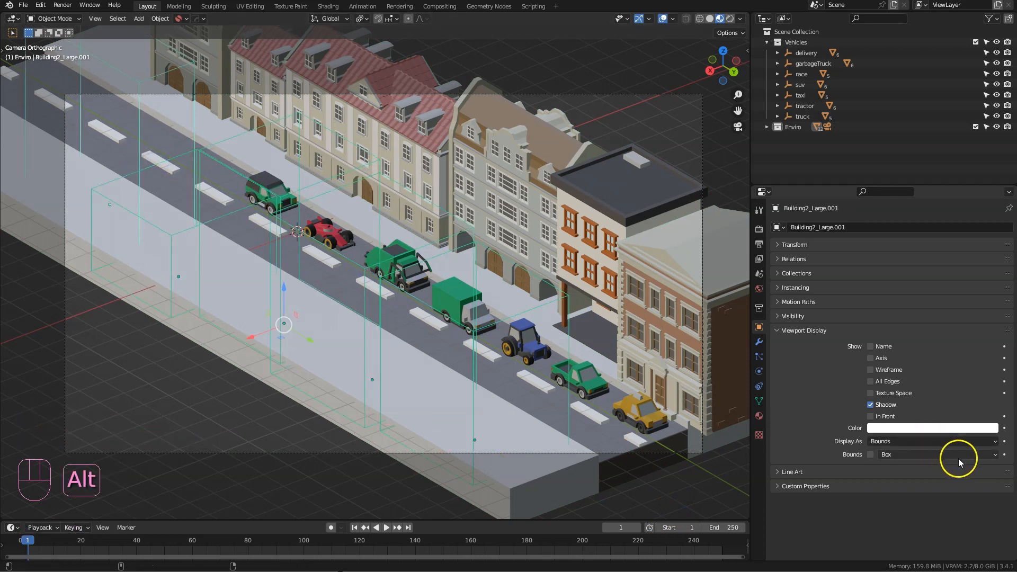
{"action": "left_click", "coordinate": [960, 456], "text": "alt"}
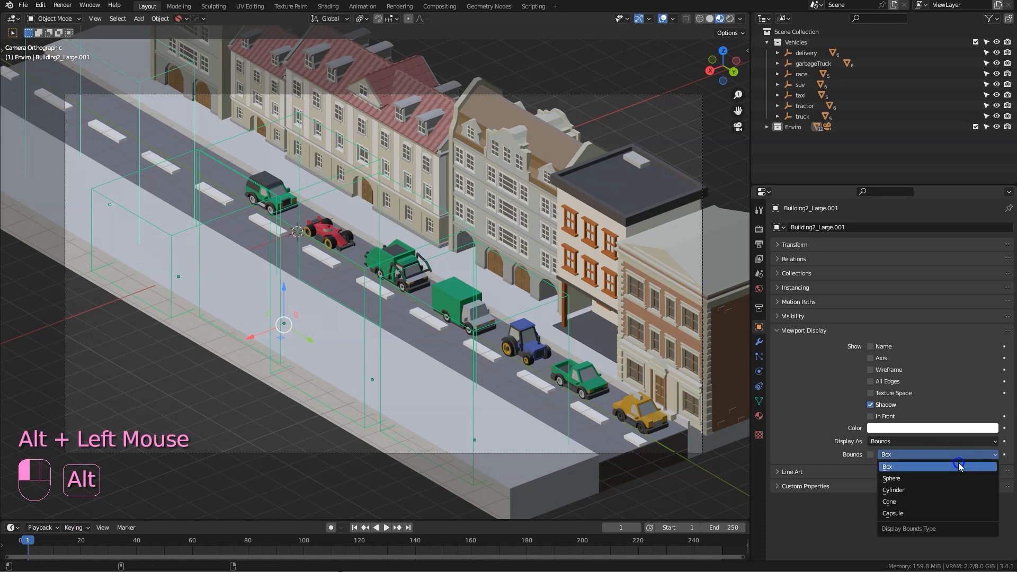
{"action": "left_click", "coordinate": [921, 468], "text": "alt"}
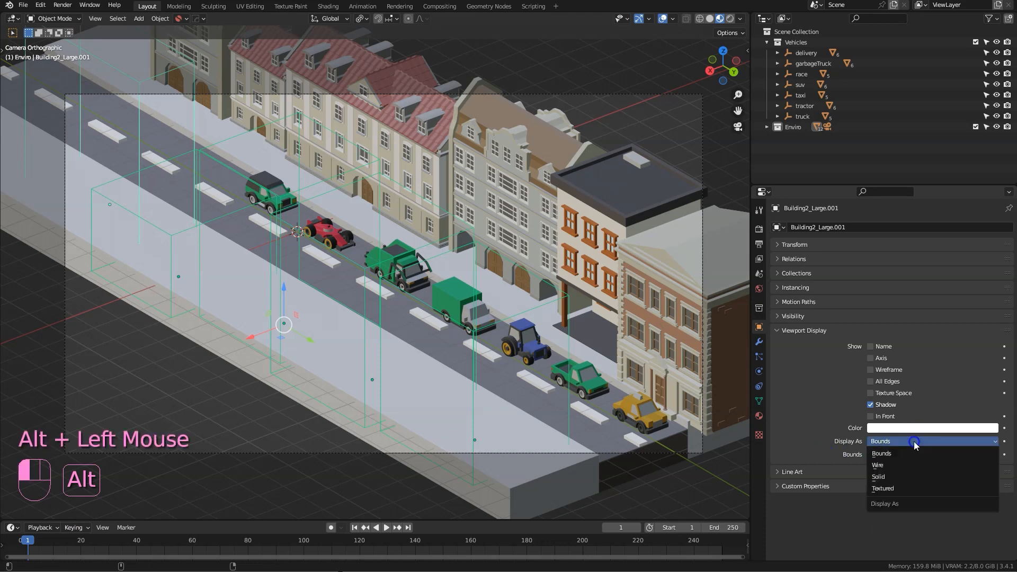
{"action": "left_click", "coordinate": [878, 476]}
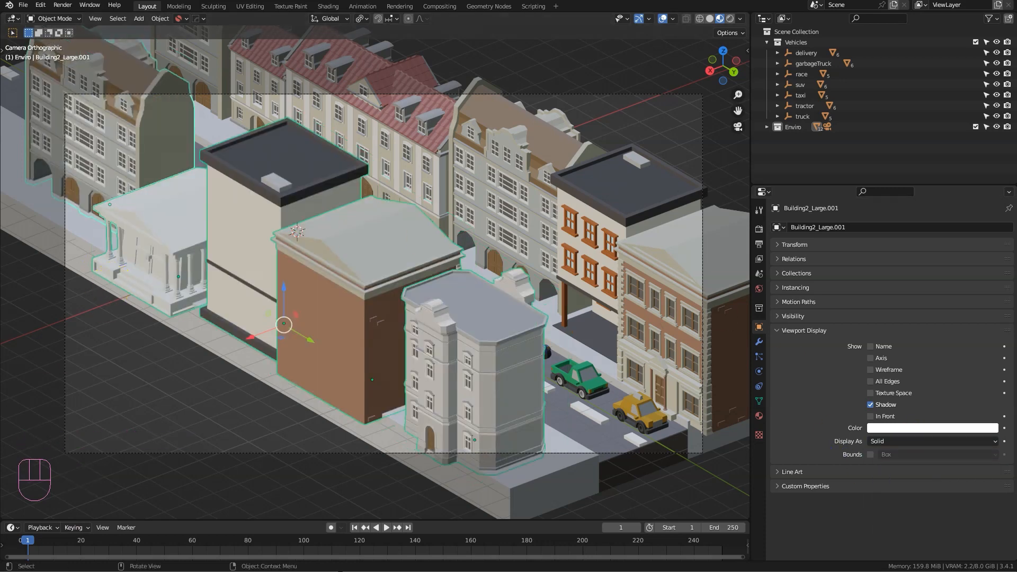